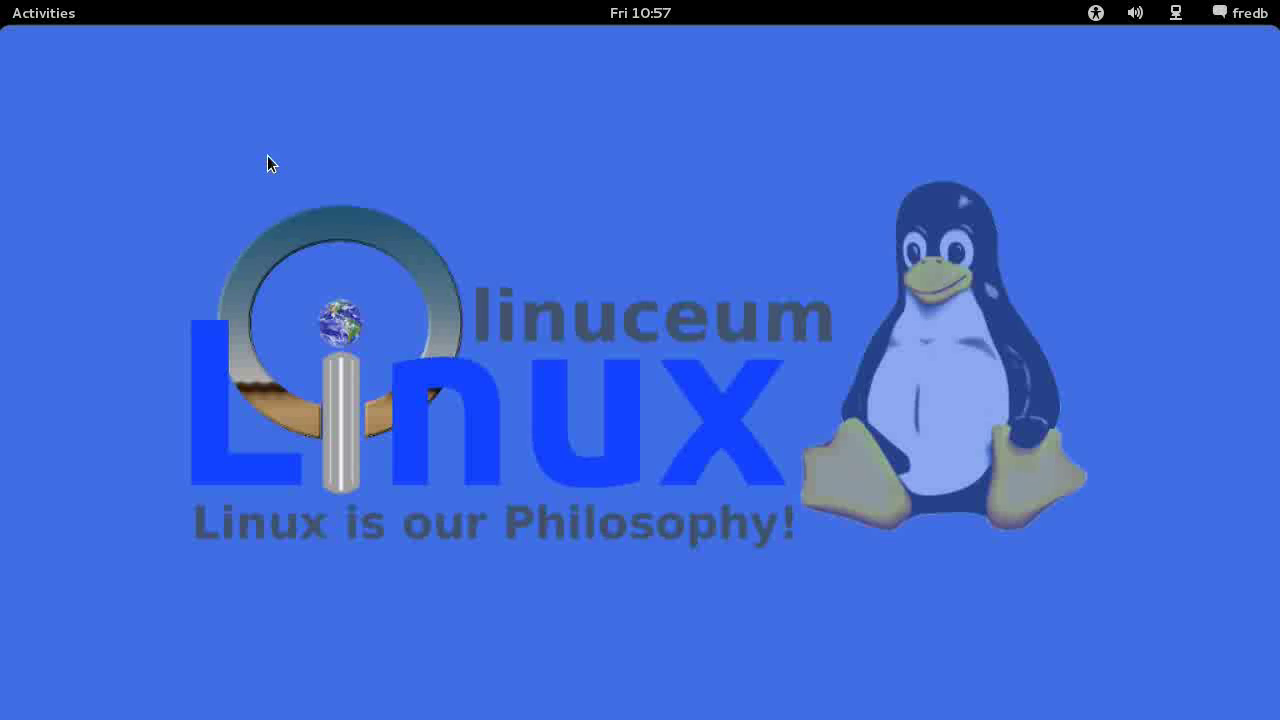
# Open Add/Remove Software from the installed applications and move its window higher on the desktop.
pyautogui.click(40, 14)
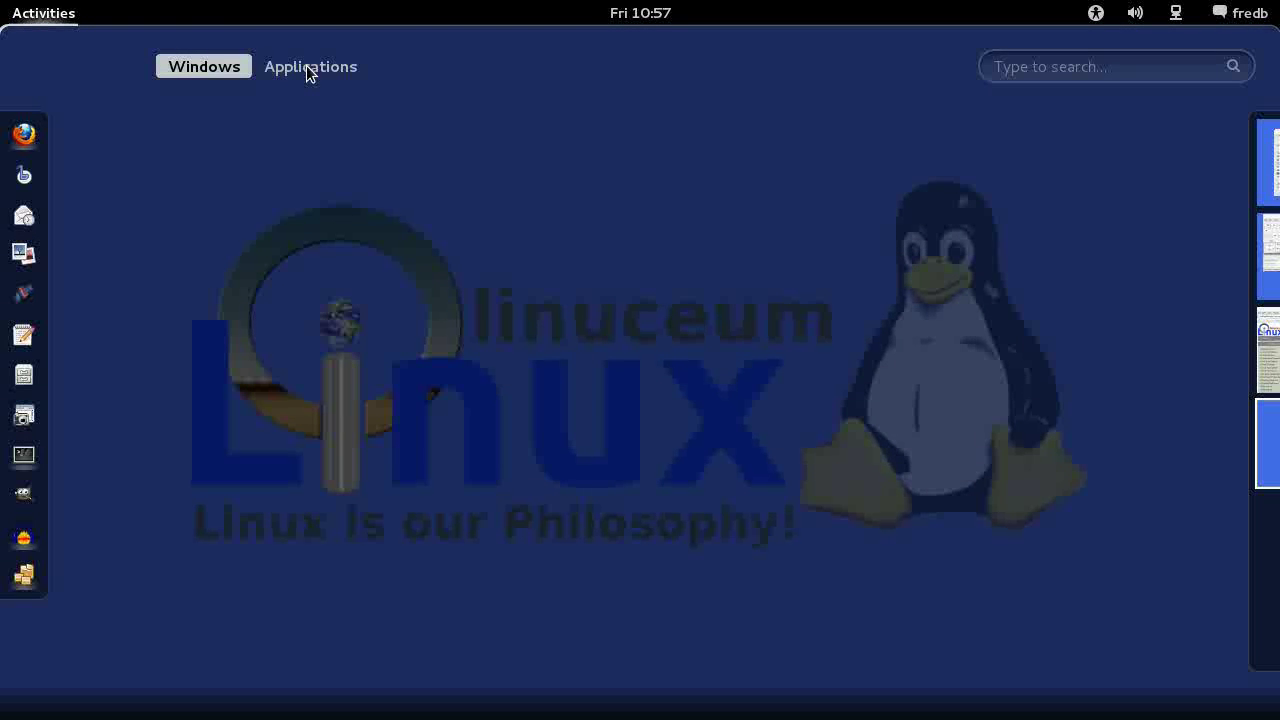
pyautogui.click(309, 68)
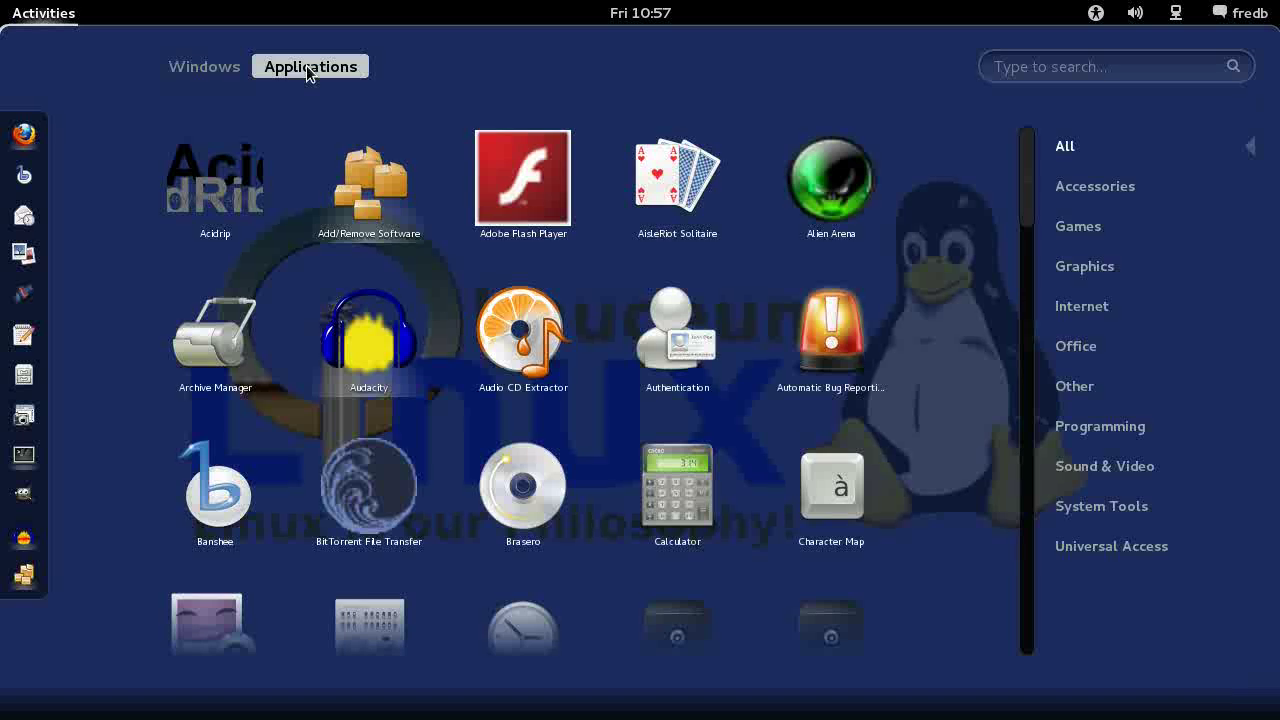
pyautogui.click(362, 210)
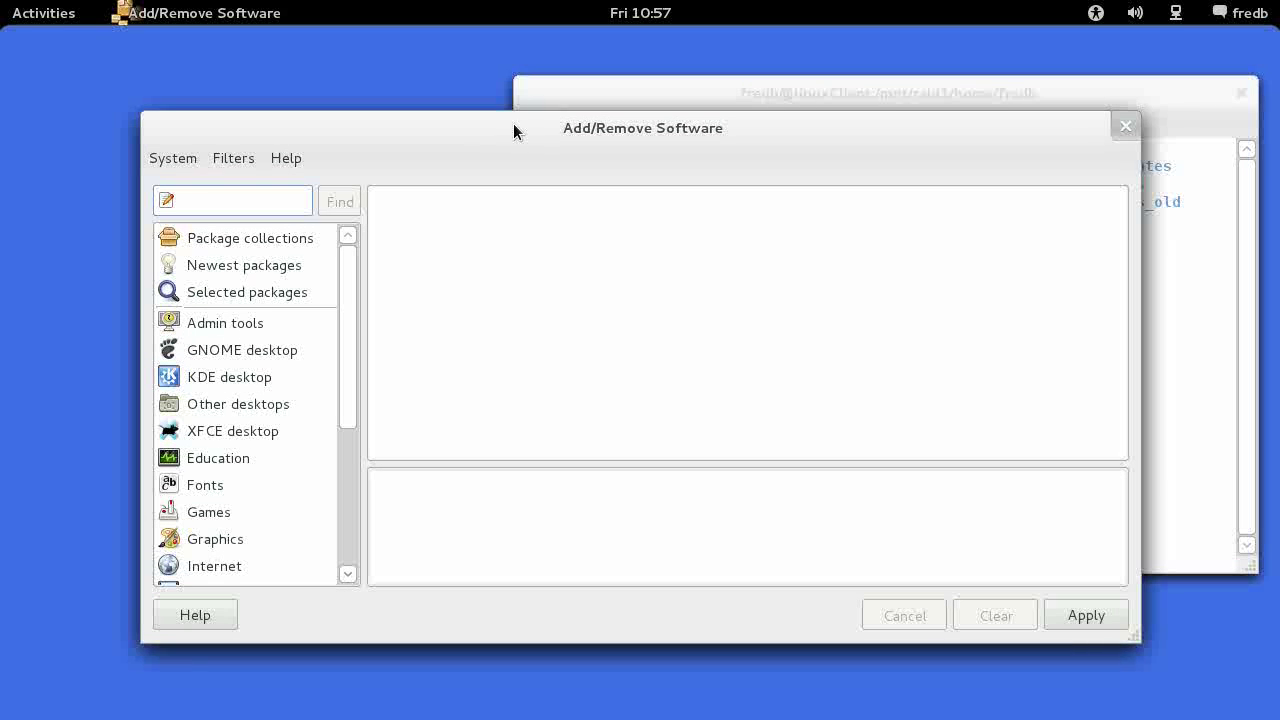
pyautogui.moveTo(513, 131); pyautogui.dragTo(504, 61)
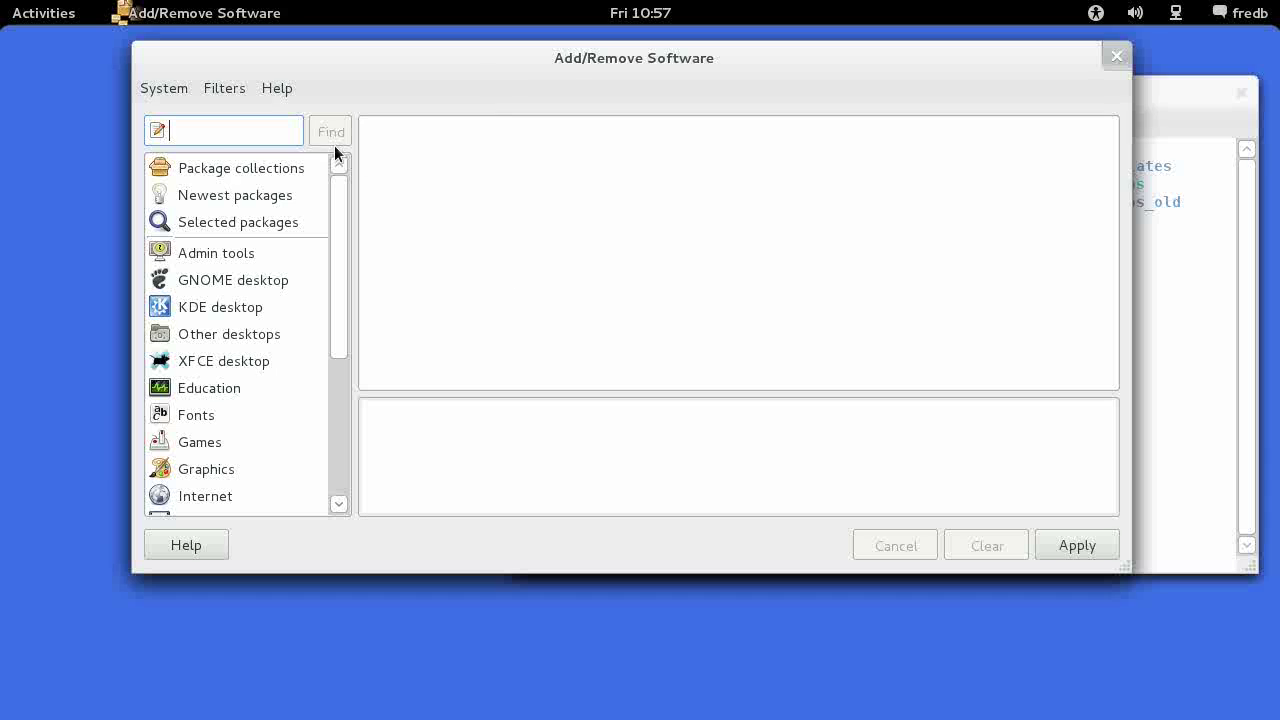
# Search the packages for "deja dup" and select the deja-dup-18.2.1-1.fc15 package to view its details.
pyautogui.write('dej')
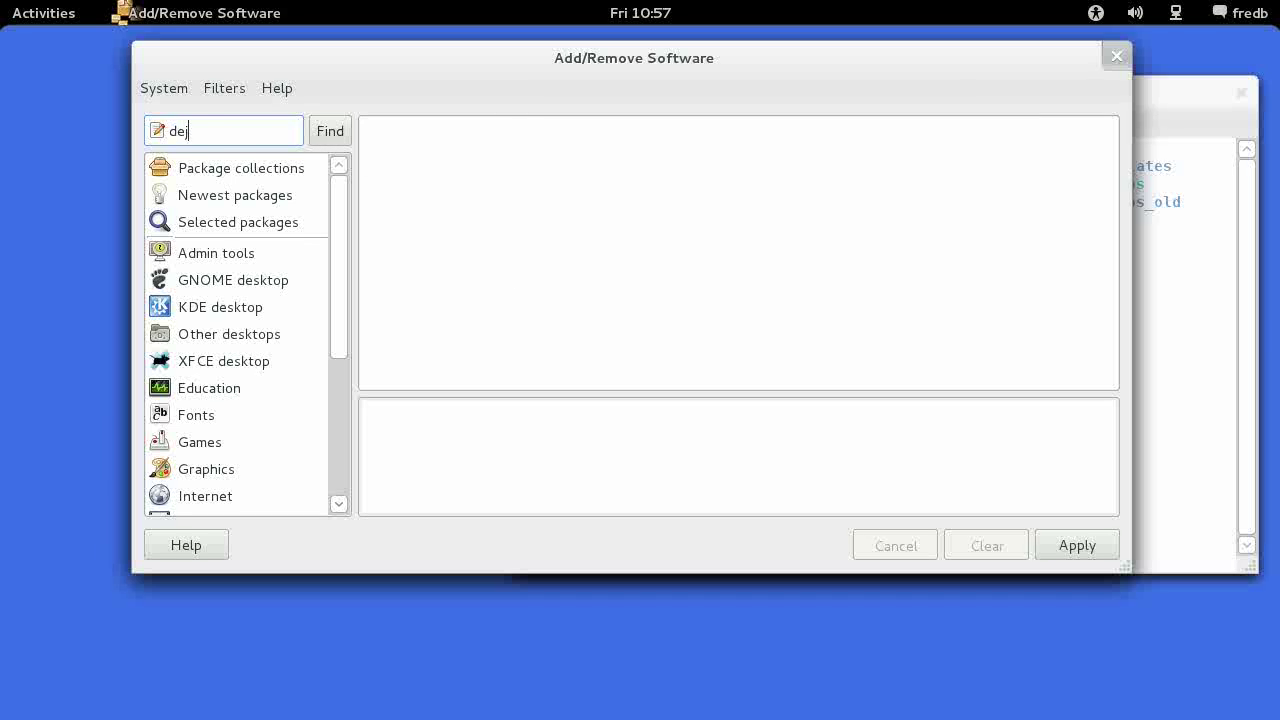
pyautogui.write('a dup')
pyautogui.click(338, 131)
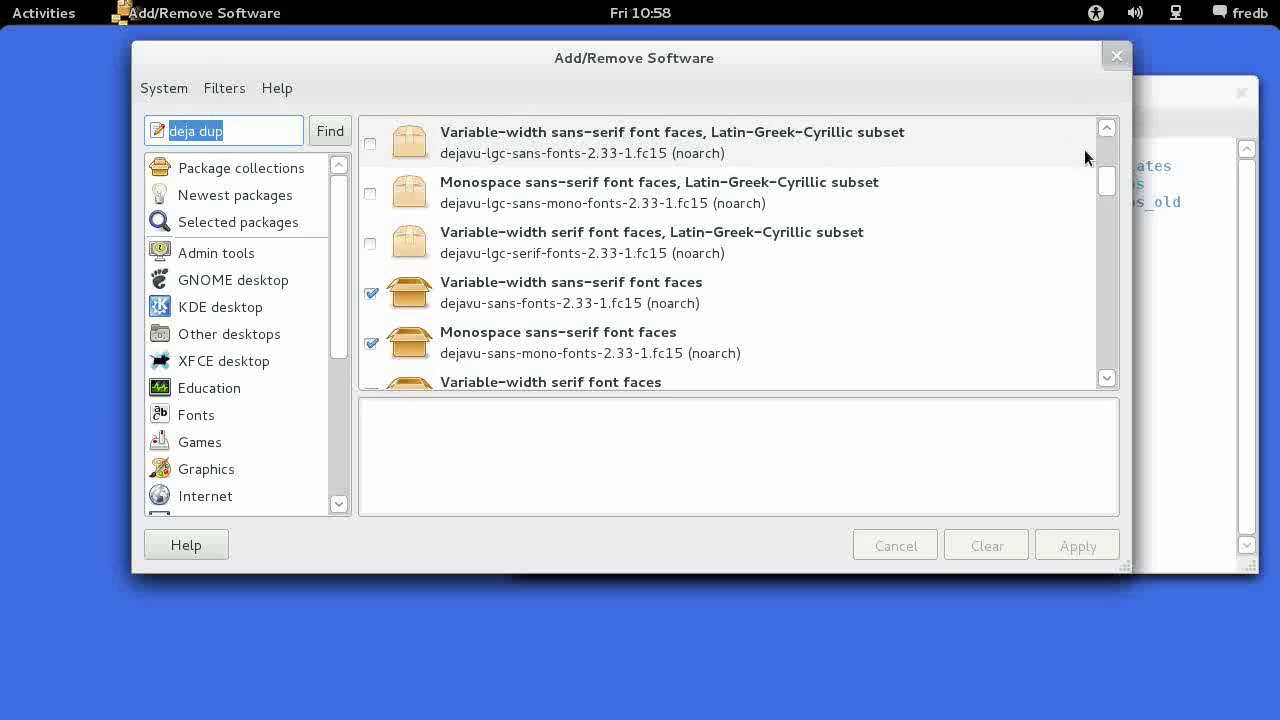
pyautogui.moveTo(1106, 181); pyautogui.dragTo(1103, 160)
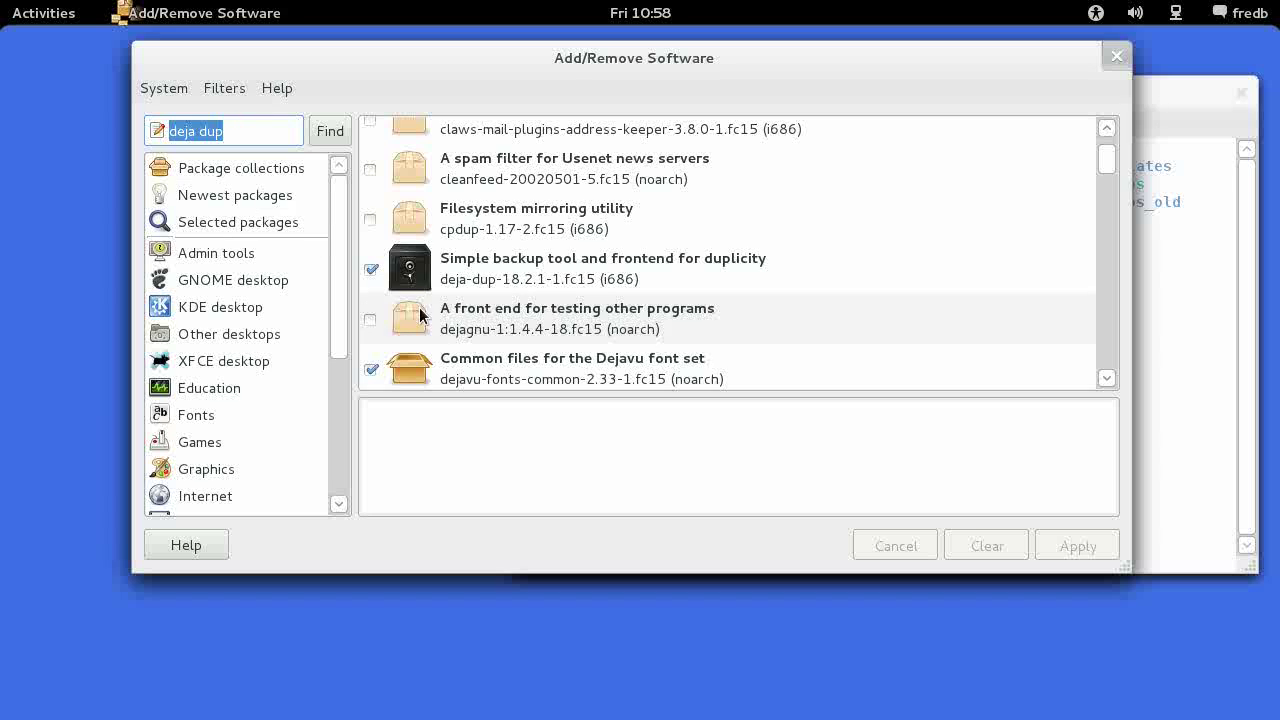
pyautogui.click(620, 284)
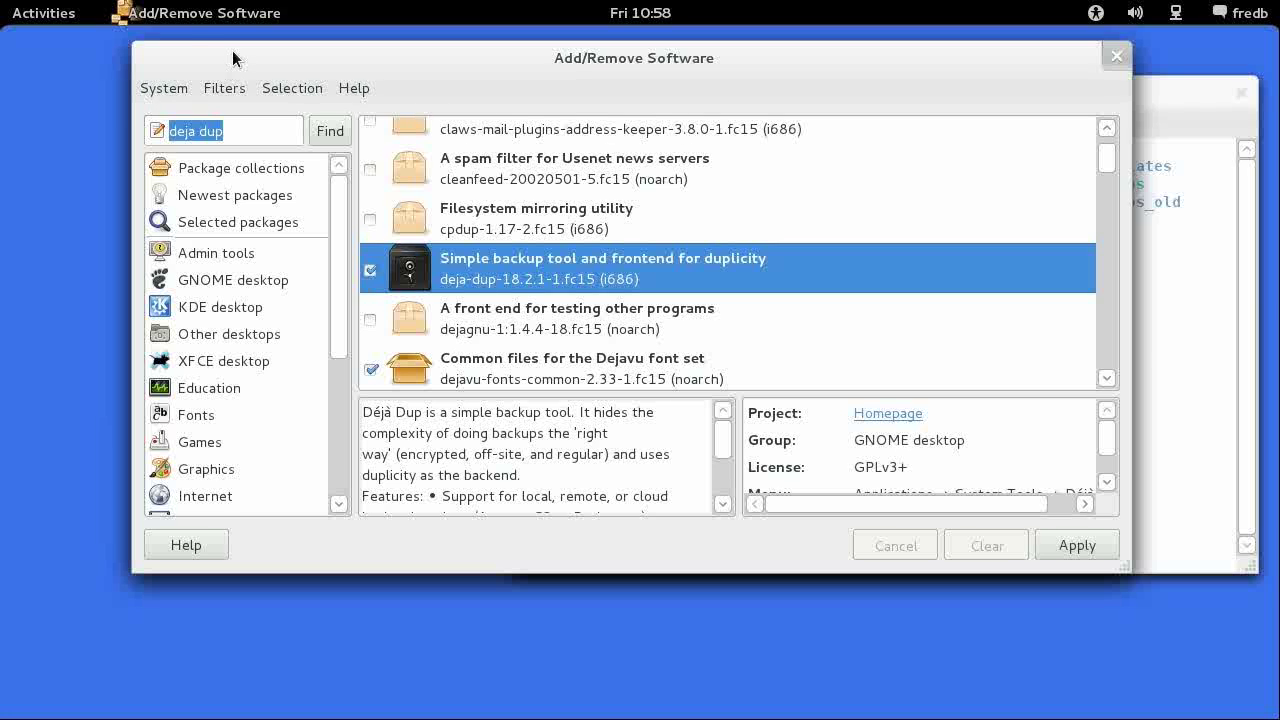
# Search the installed applications for "deja" and launch Déjà Dup.
pyautogui.click(43, 12)
pyautogui.click(309, 66)
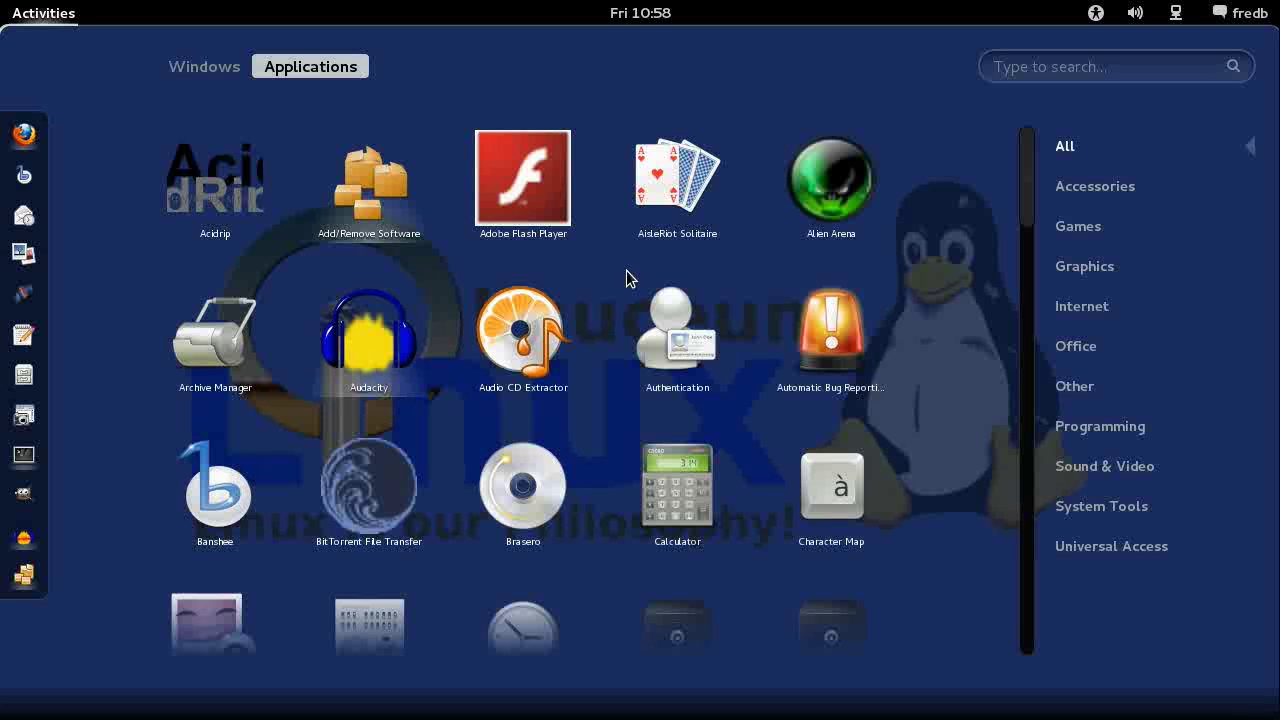
pyautogui.click(1055, 72)
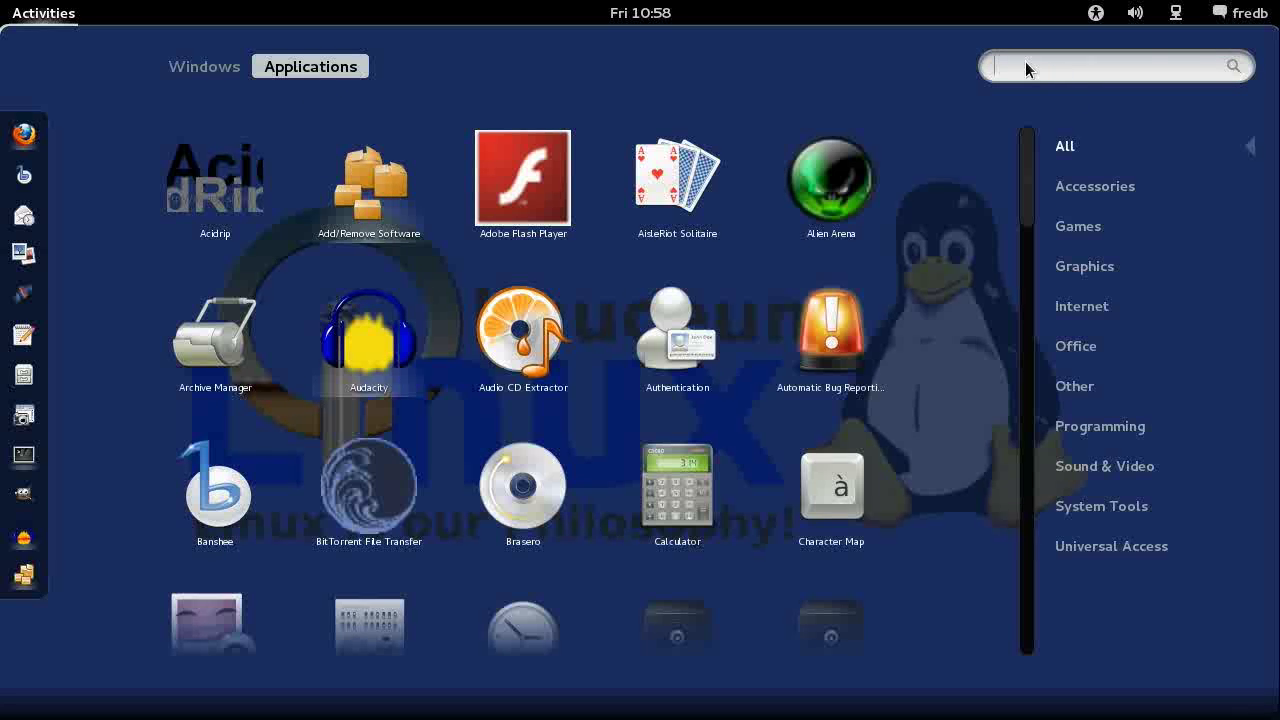
pyautogui.write('desk')
pyautogui.press('BackSpace')
pyautogui.press('BackSpace')
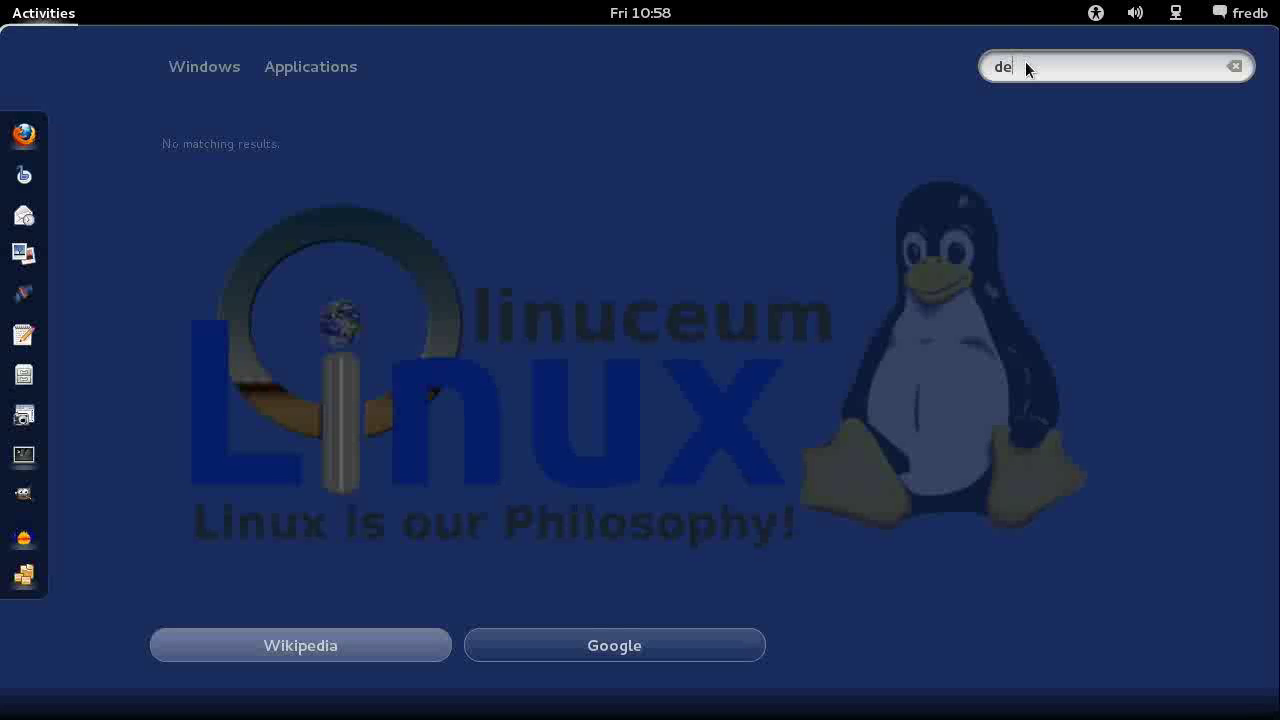
pyautogui.write('ja')
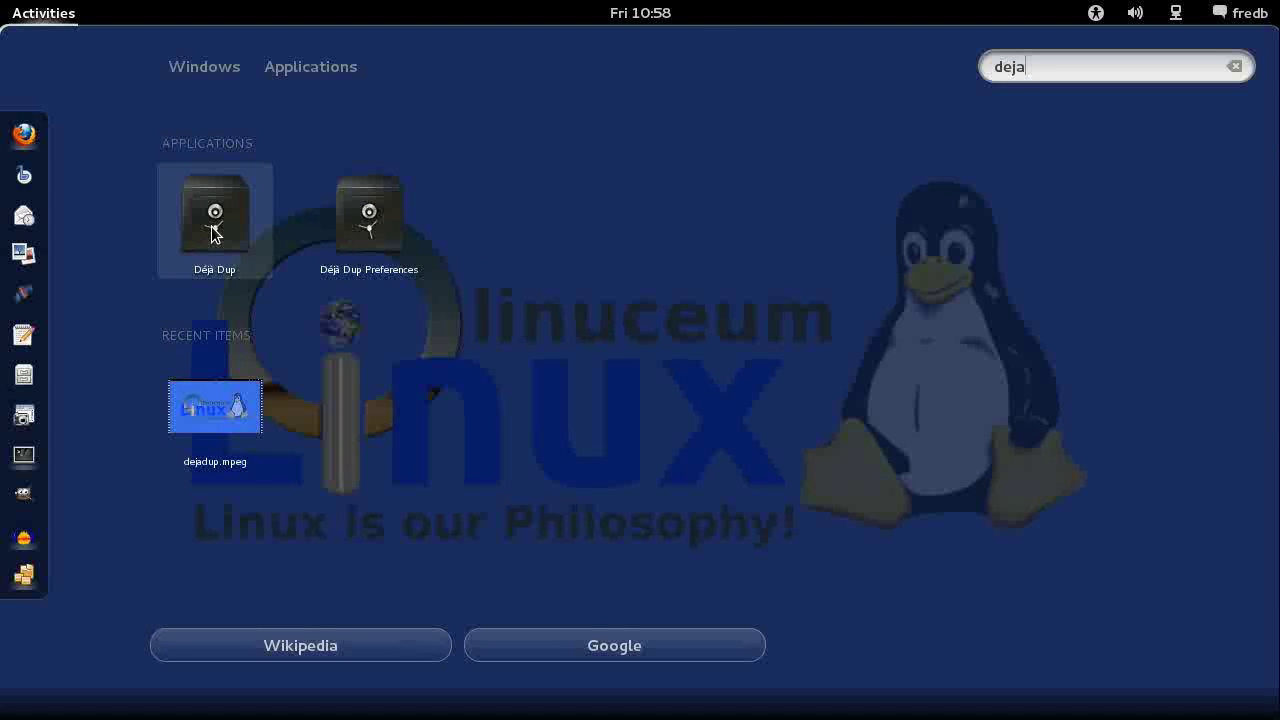
pyautogui.click(213, 232)
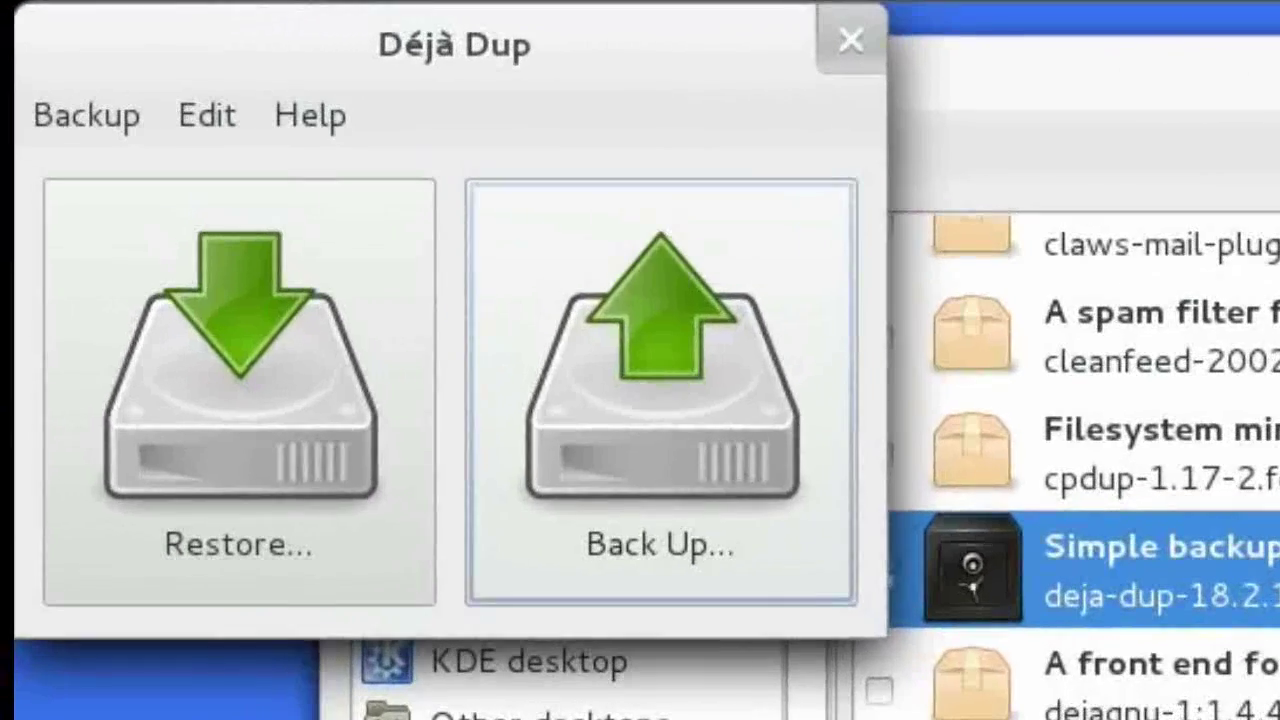
# Hide the Add/Remove Software window and move the Déjà Dup window away from the desktop's corner.
pyautogui.hotkey('alt', 'Tab')
pyautogui.press('super+h')
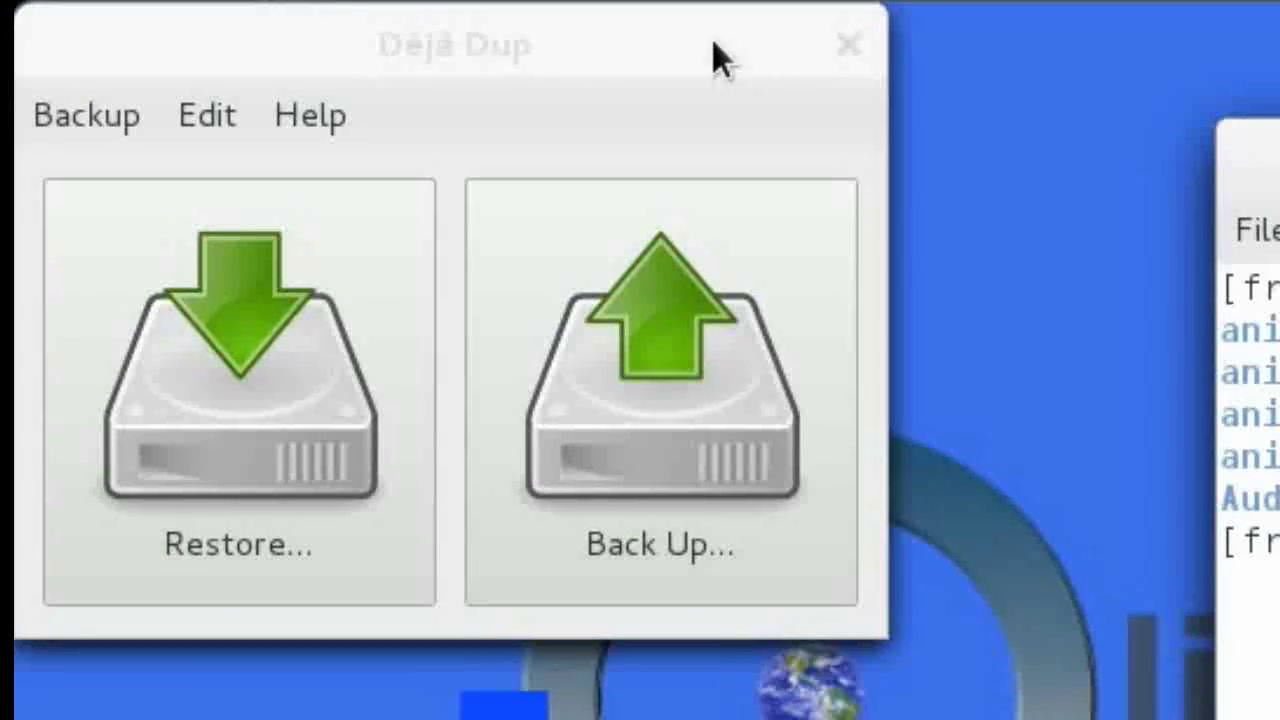
pyautogui.moveTo(720, 45); pyautogui.dragTo(870, 71)
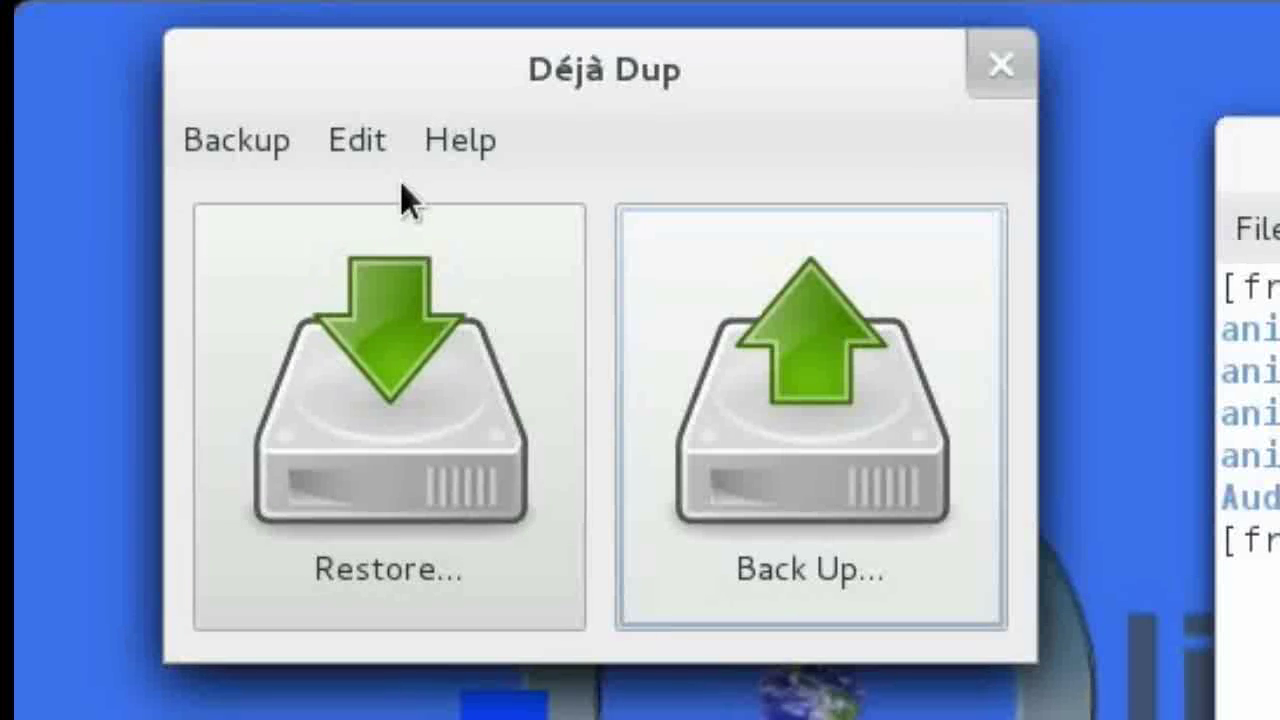
# Open the Déjà Dup preferences and move their window clear of the terminal.
pyautogui.click(365, 140)
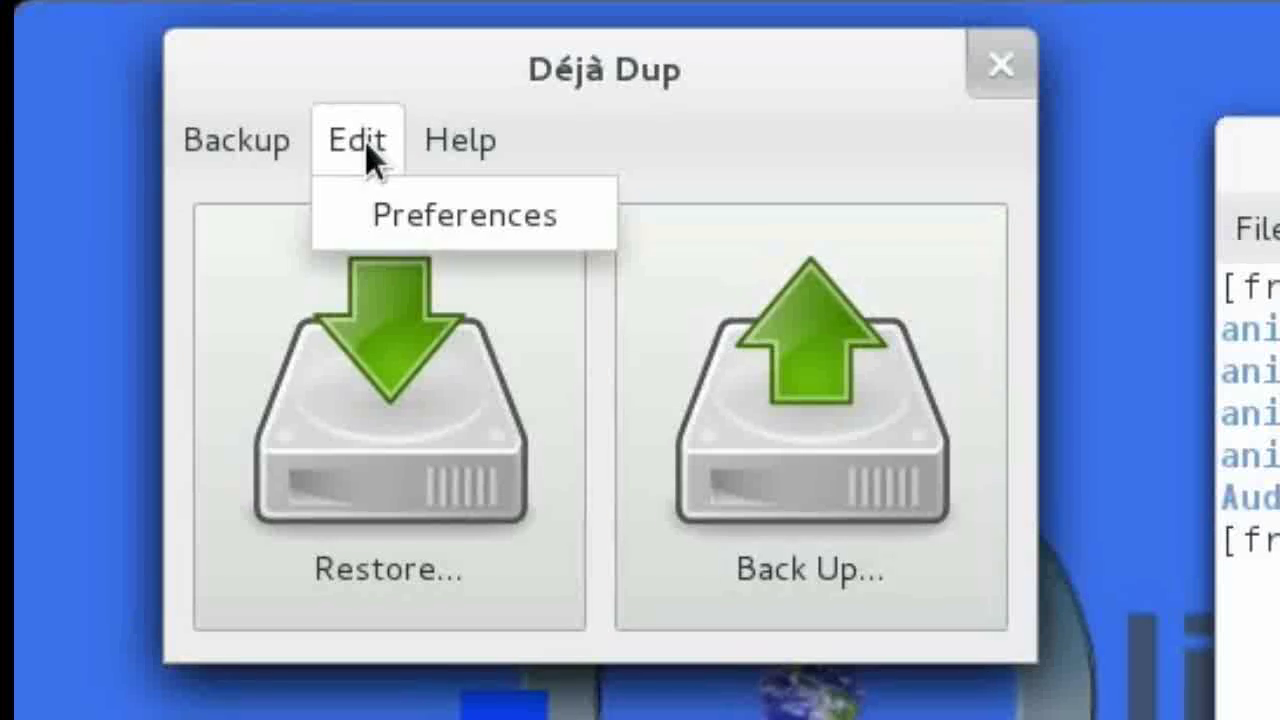
pyautogui.click(386, 215)
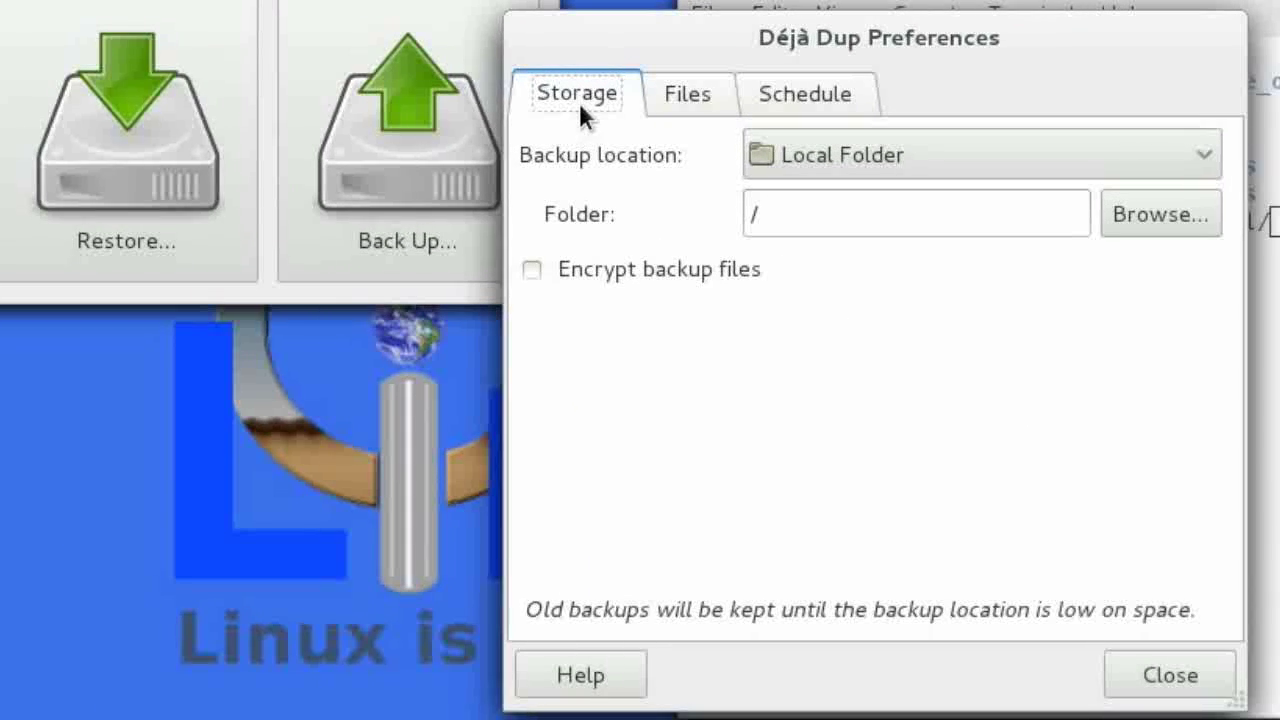
pyautogui.moveTo(578, 45); pyautogui.dragTo(194, 40)
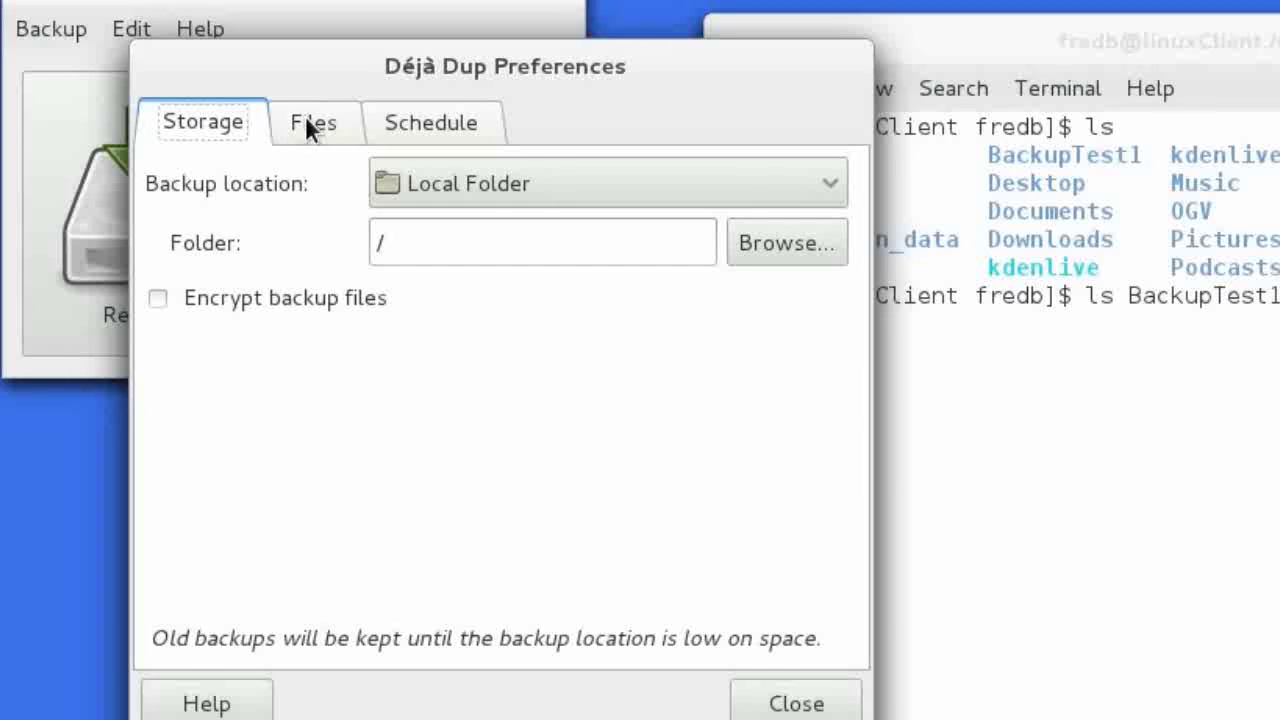
# Set the local backup storage folder to the user's home folder, picked in the folder browser.
pyautogui.click(410, 122)
pyautogui.click(222, 125)
pyautogui.click(428, 243)
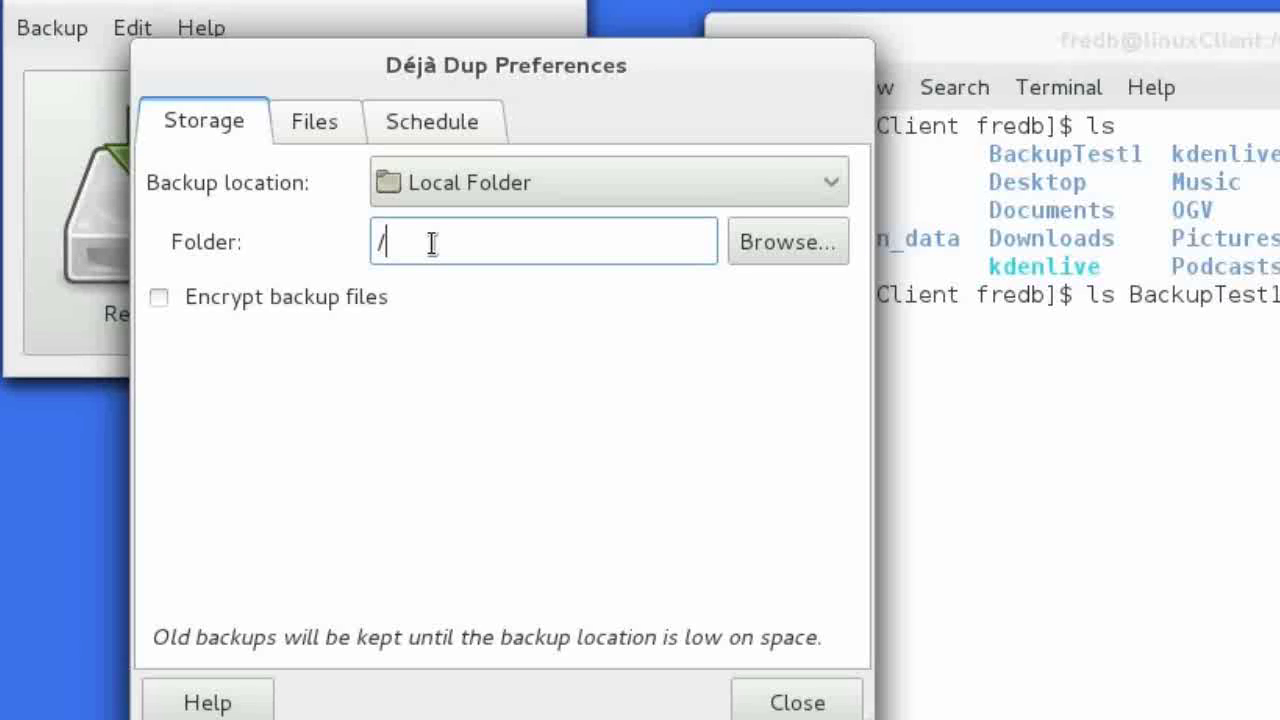
pyautogui.click(792, 242)
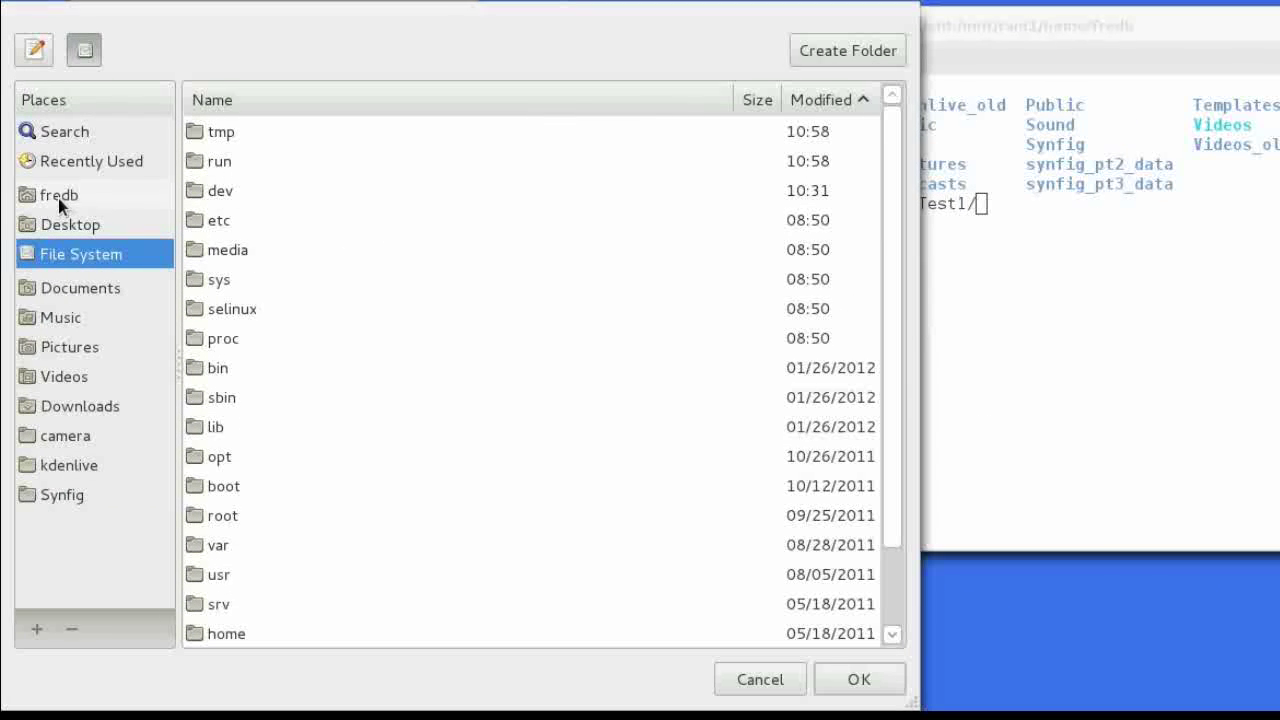
pyautogui.click(58, 196)
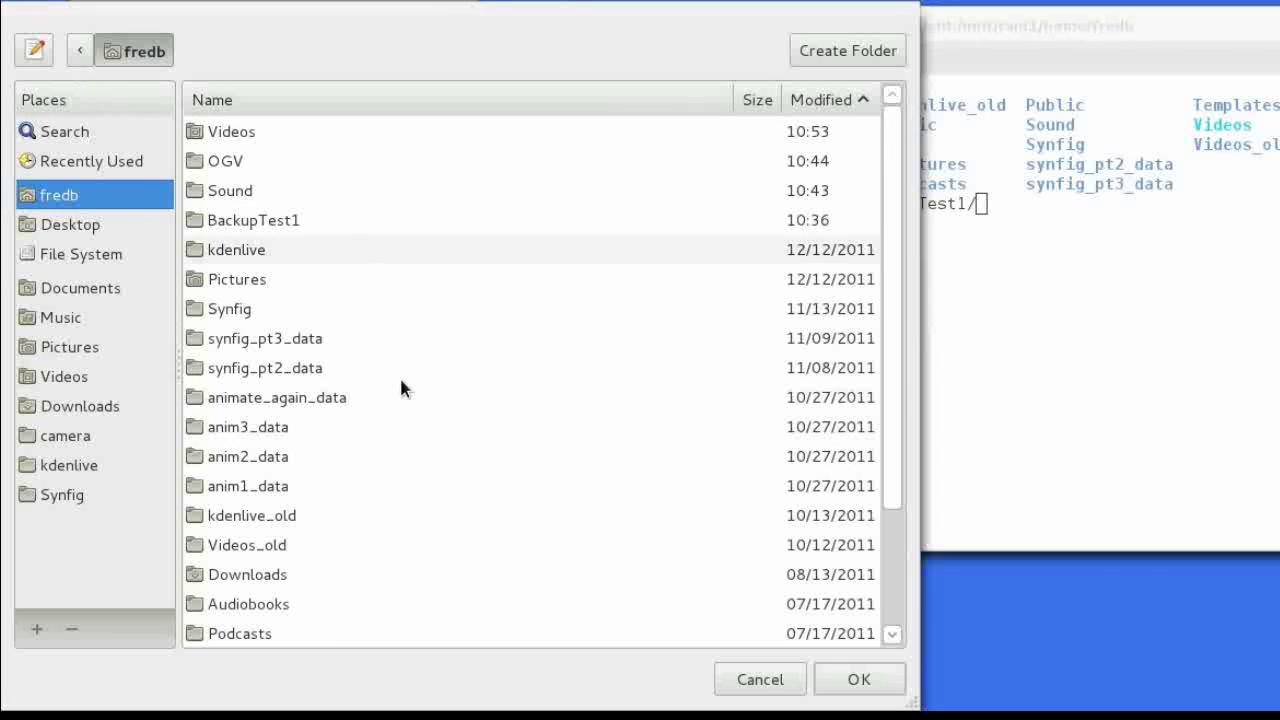
pyautogui.click(860, 680)
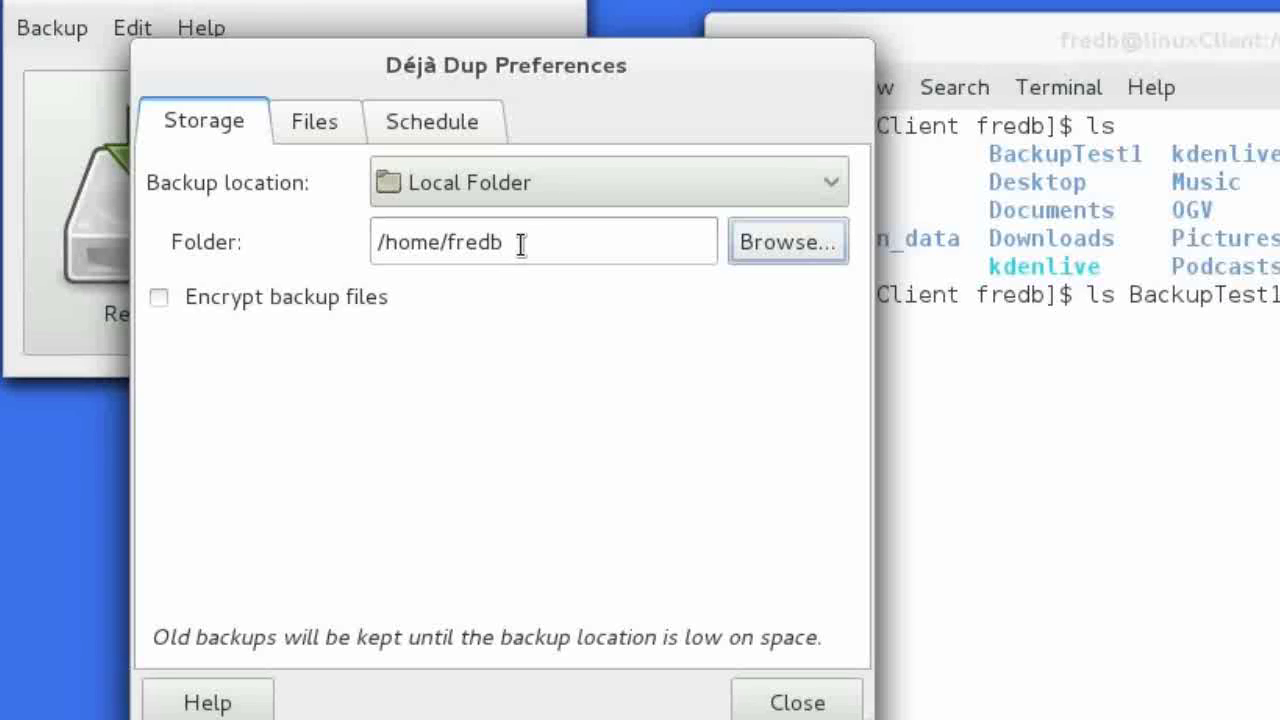
# Remove Home Folder from the folders included in the backup.
pyautogui.click(320, 118)
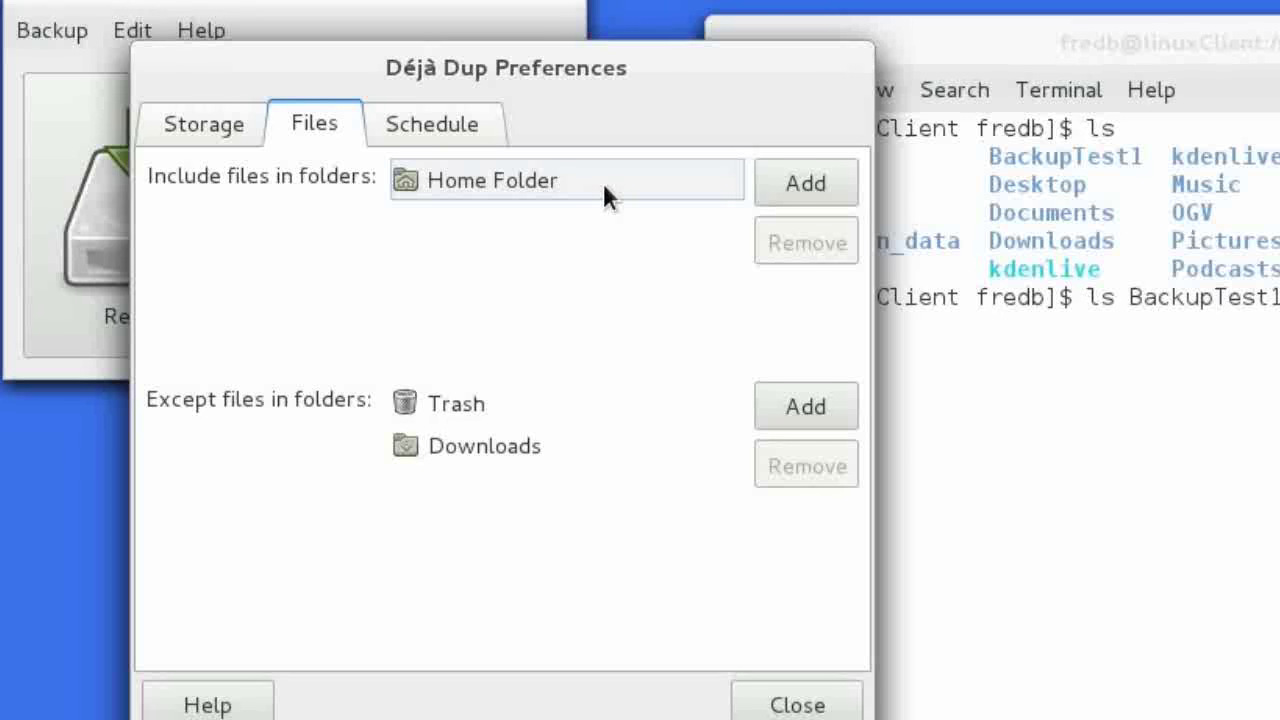
pyautogui.click(520, 176)
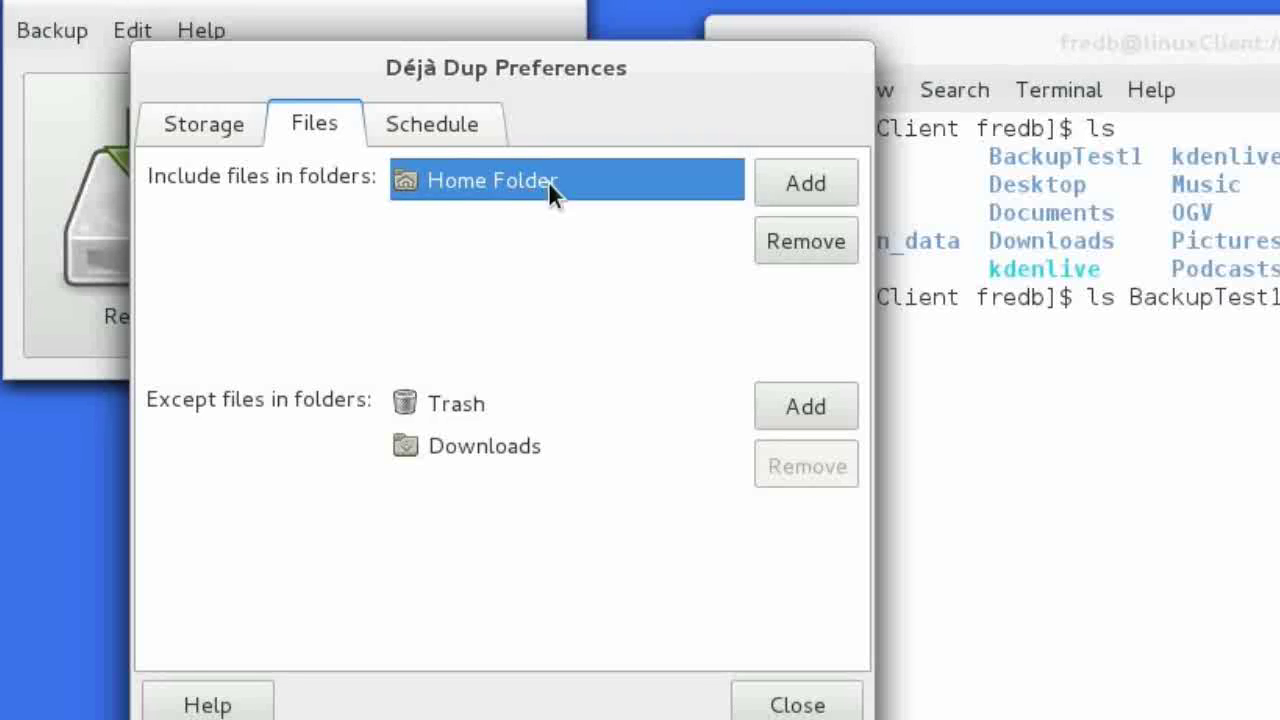
pyautogui.click(801, 240)
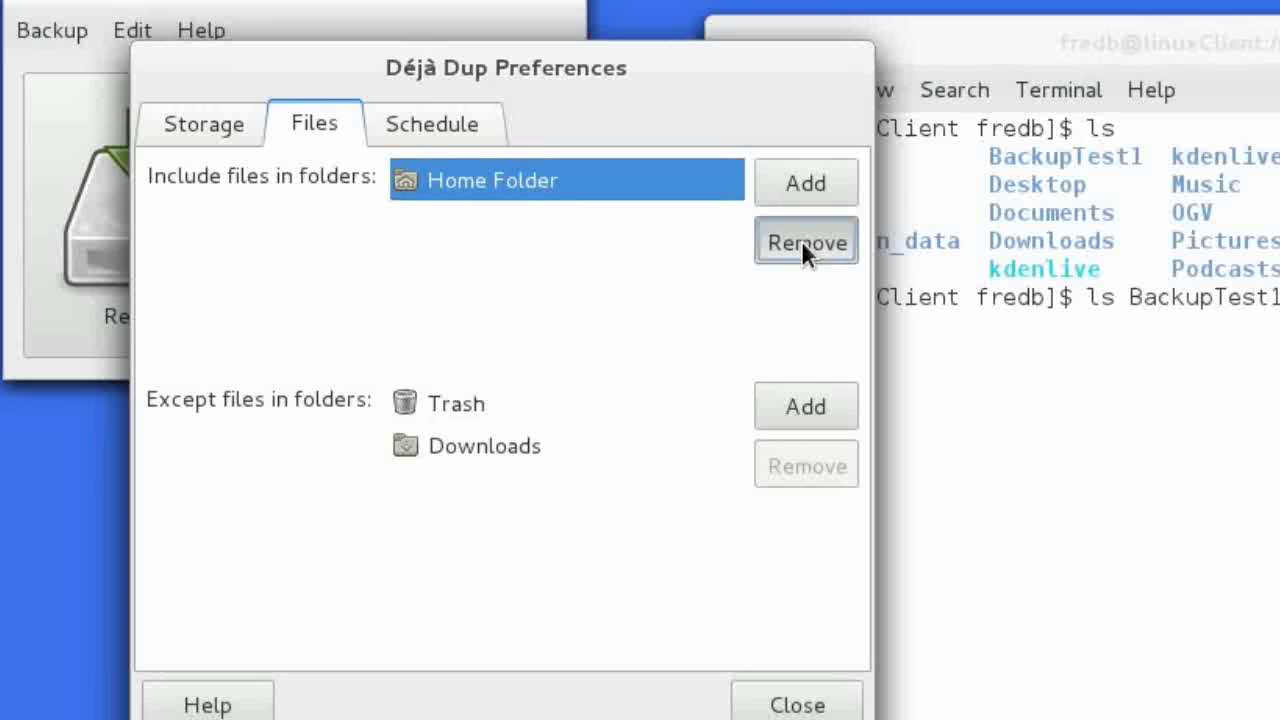
pyautogui.click(810, 183)
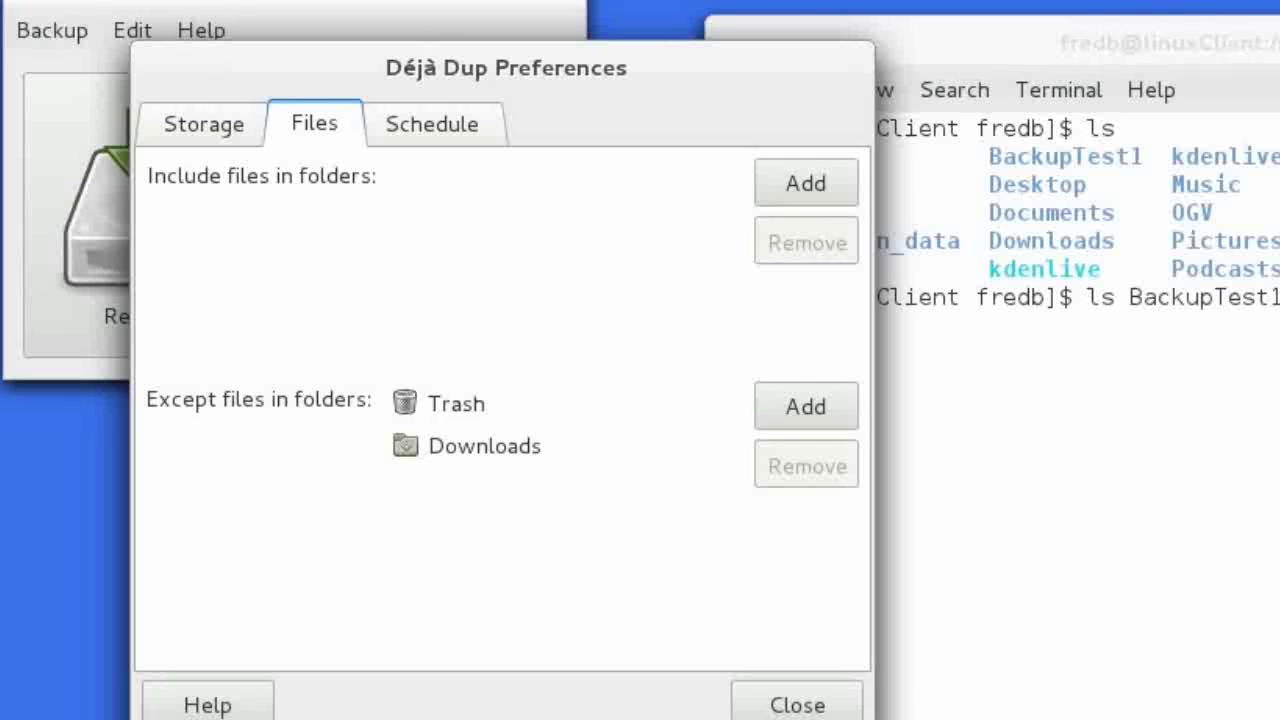
# Switch to the terminal, point out the BackupTest1 folder and list its contents with ls.
pyautogui.doubleClick(1057, 38)
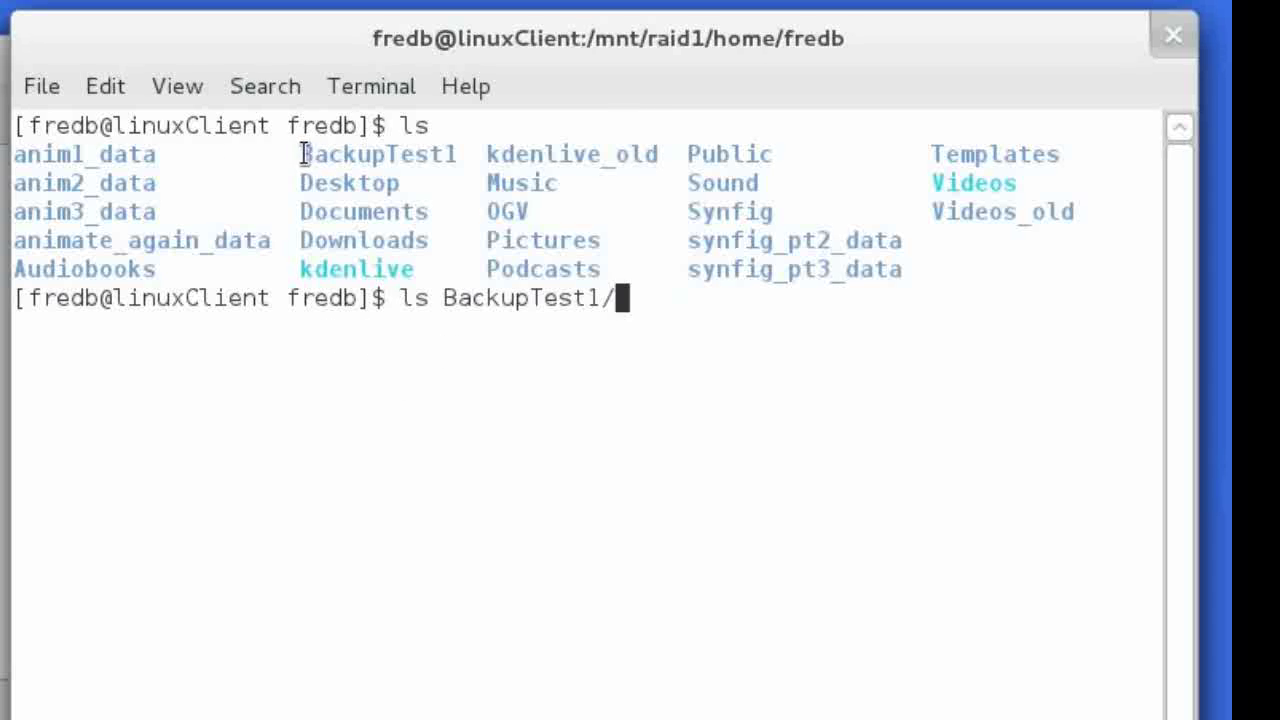
pyautogui.moveTo(302, 157); pyautogui.dragTo(463, 163)
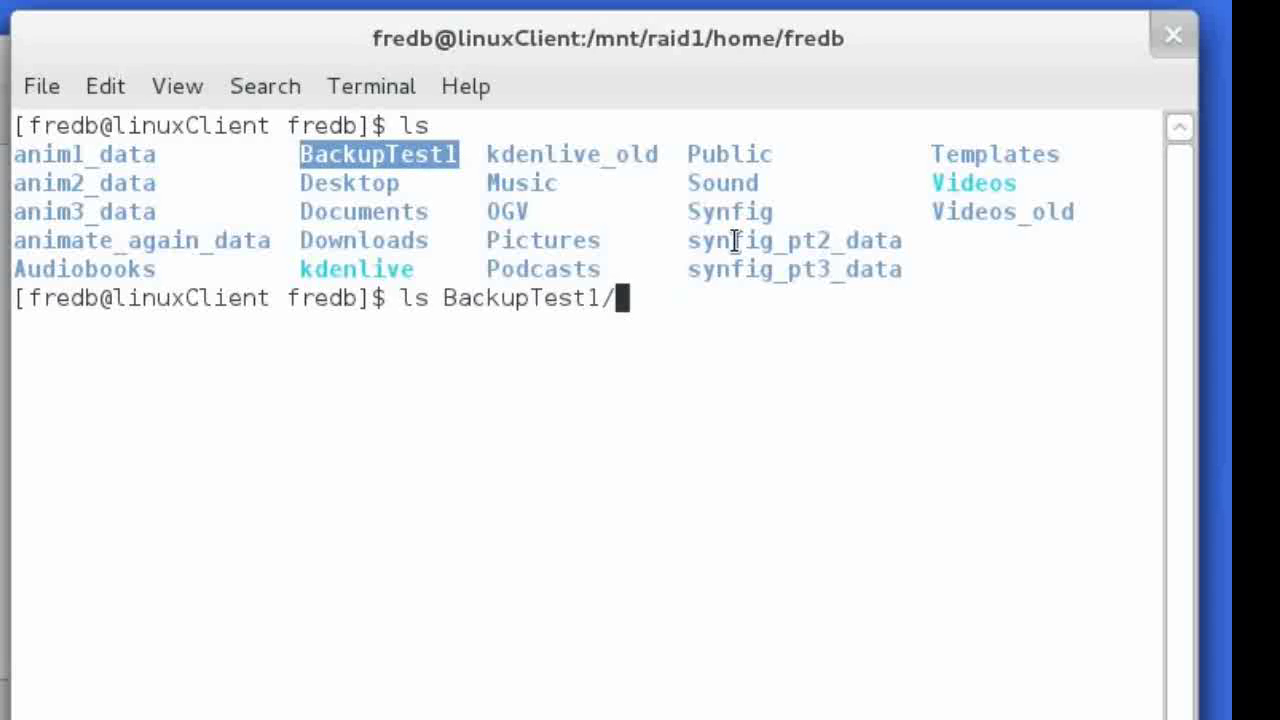
pyautogui.click(681, 298)
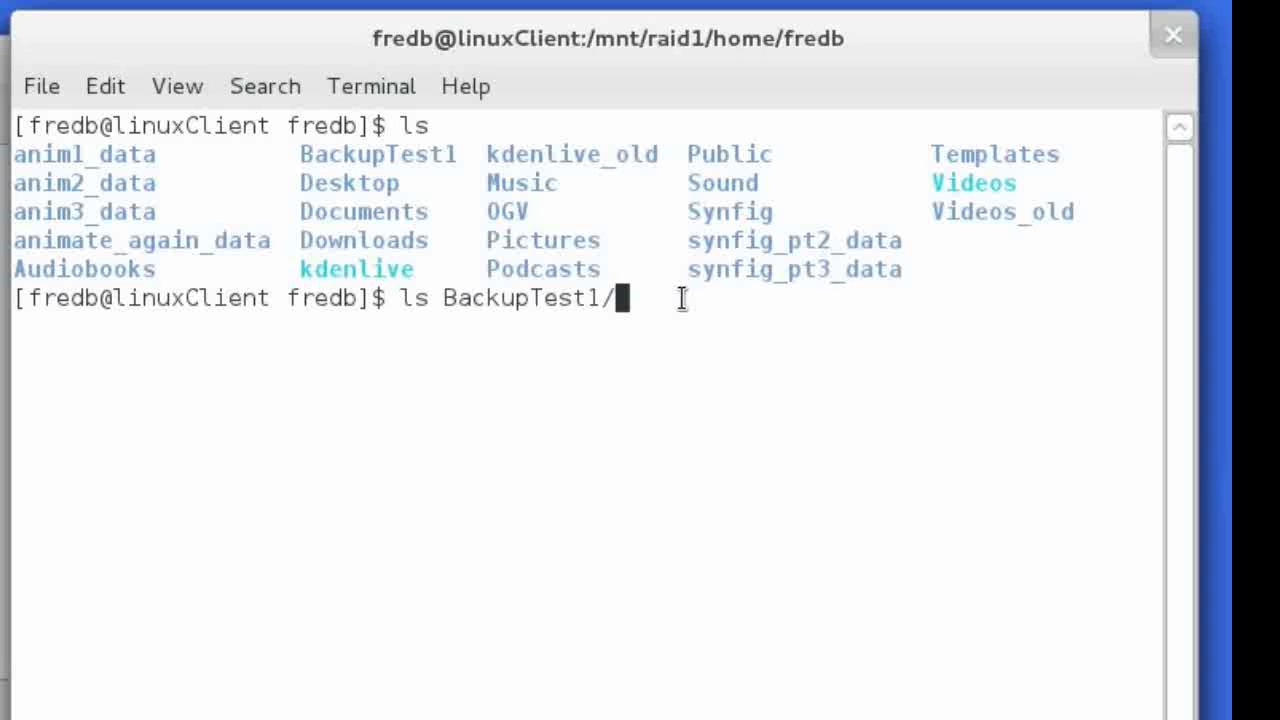
pyautogui.press('Return')
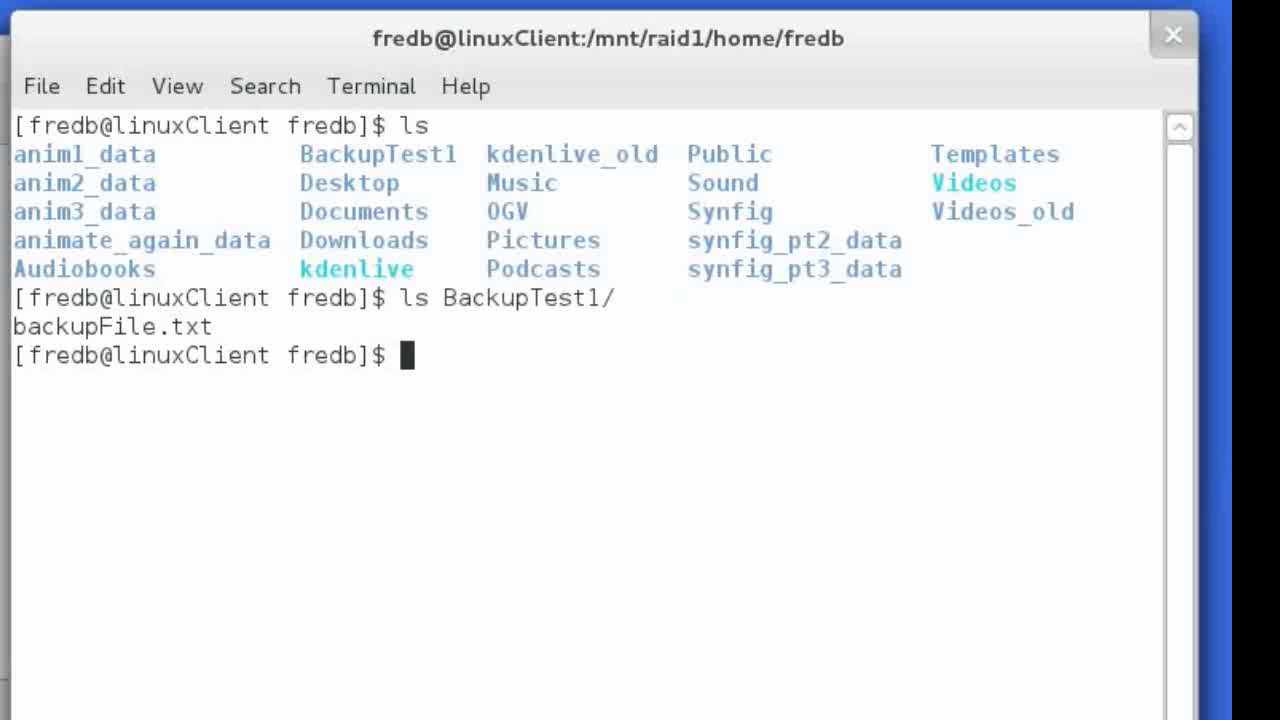
# Display BackupTest1/backupFile.txt with the more command, and return to the Déjà Dup preferences.
pyautogui.write('more')
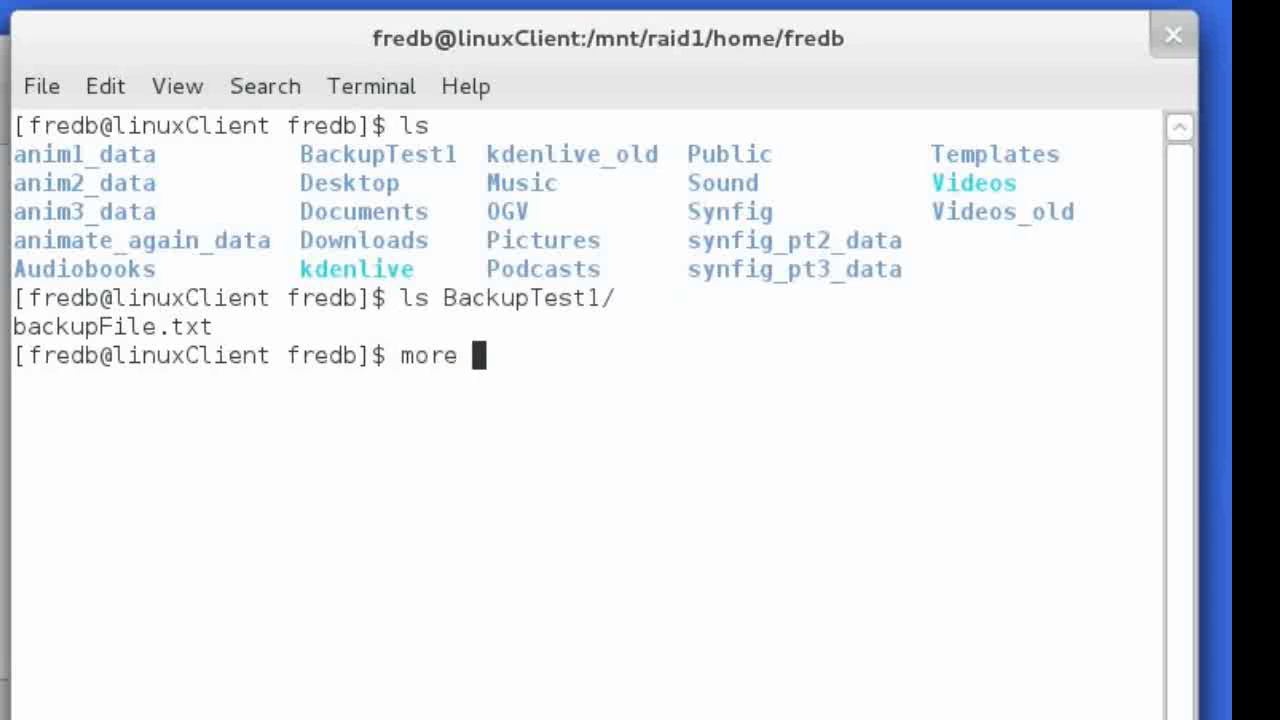
pyautogui.write('ba')
pyautogui.press('Tab')
pyautogui.press('Tab')
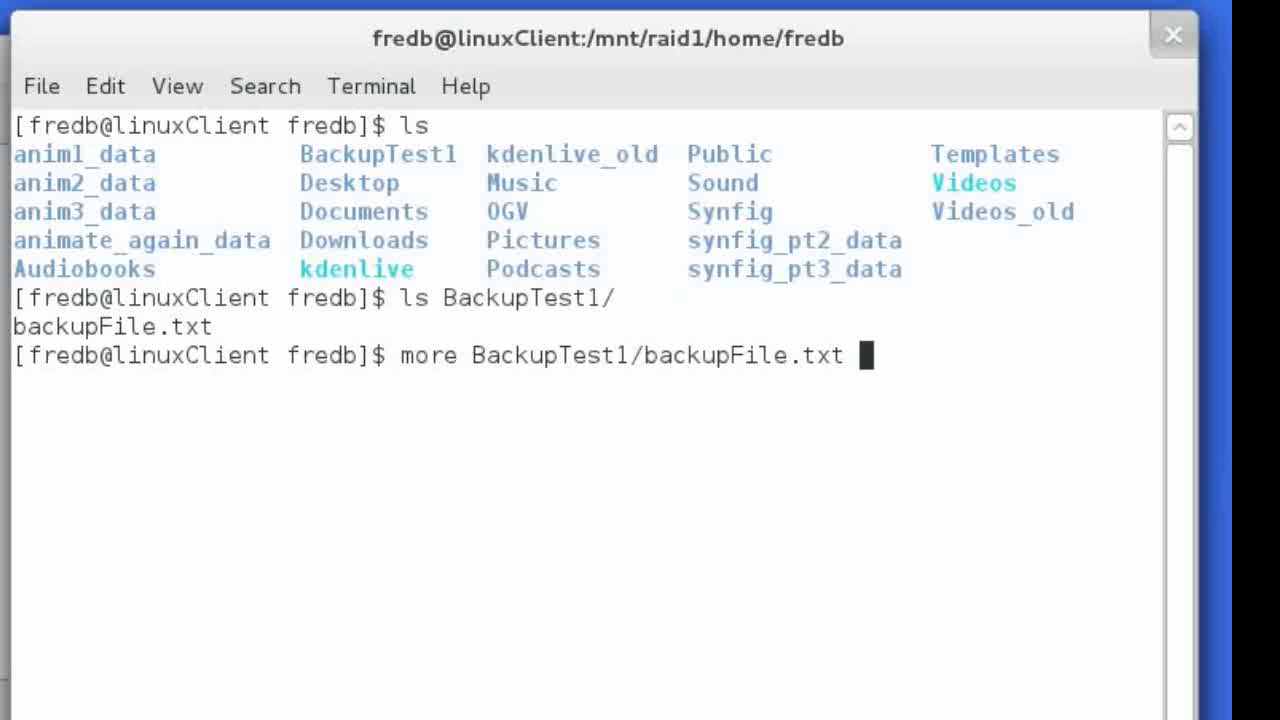
pyautogui.press('Return')
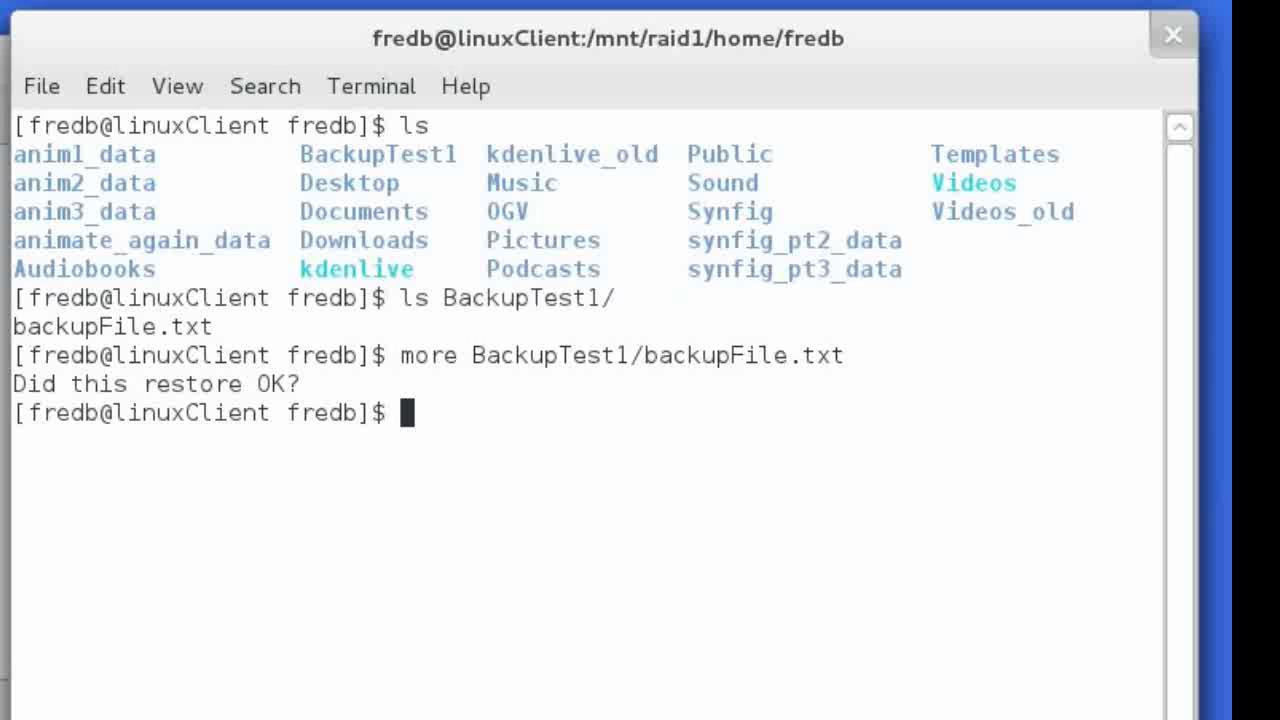
pyautogui.moveTo(309, 389); pyautogui.dragTo(363, 391)
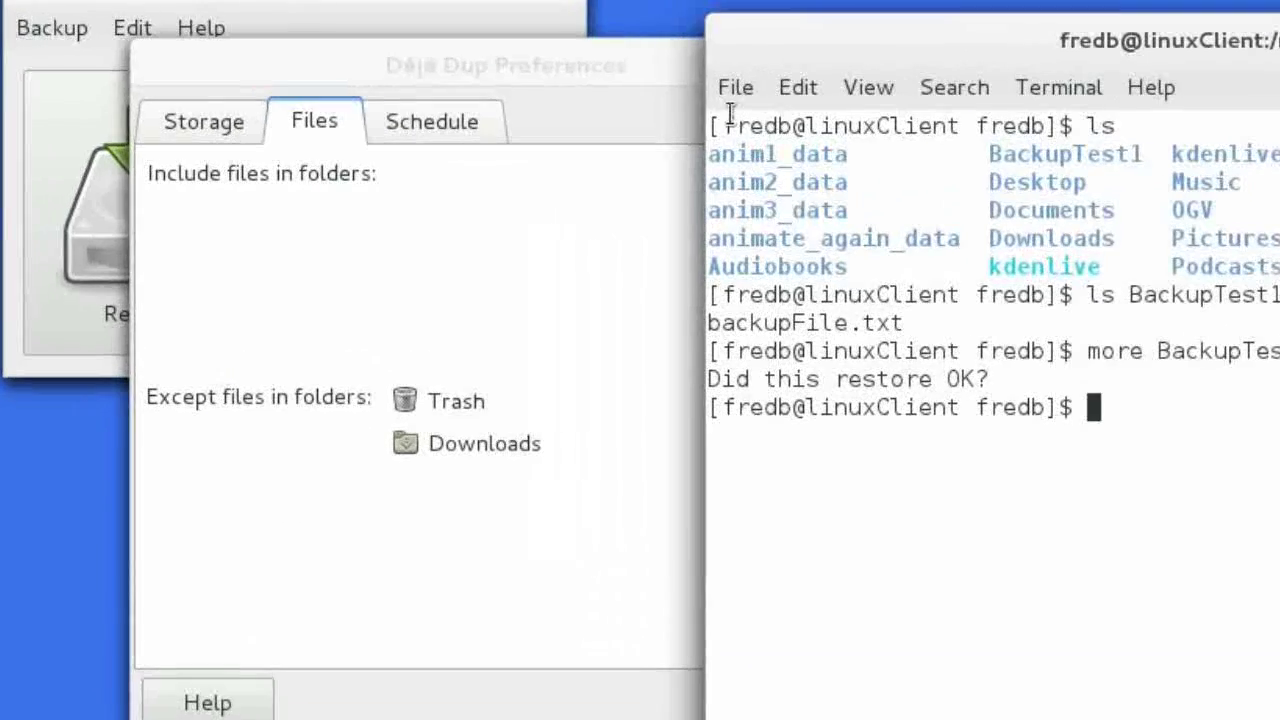
pyautogui.click(430, 58)
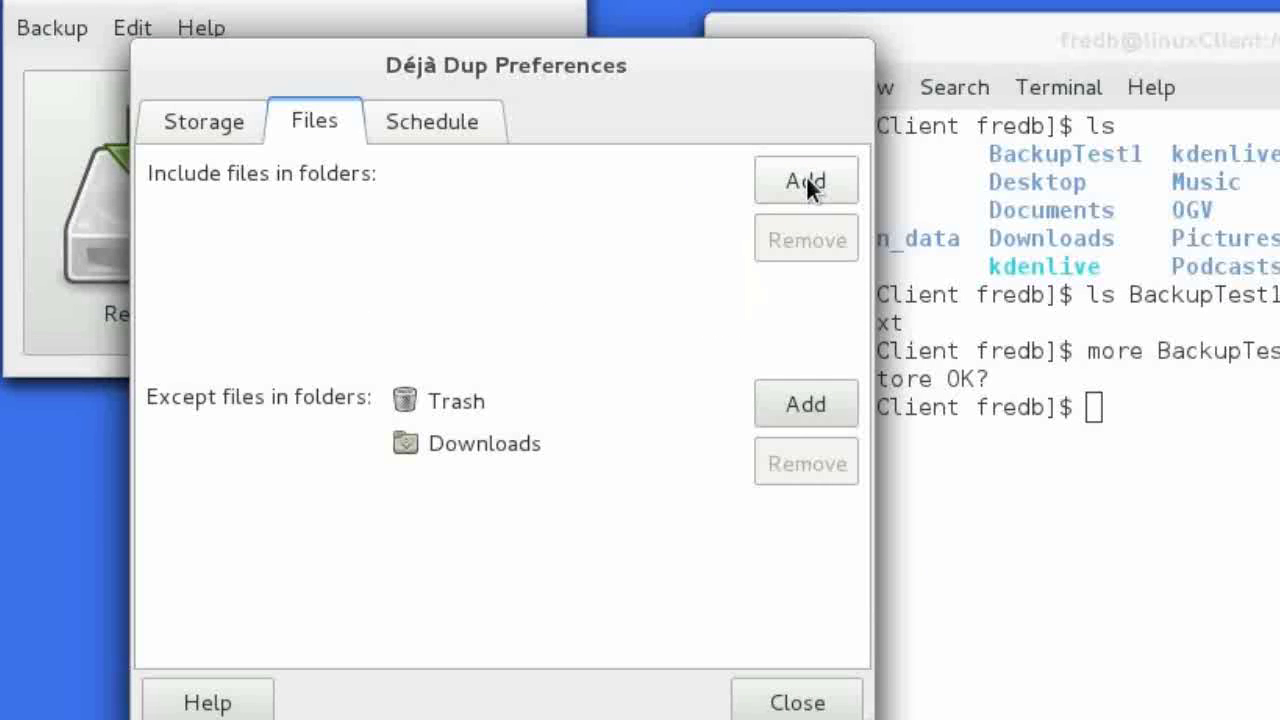
# Add the BackupTest1 folder from the home folder to the folders included in the backup.
pyautogui.click(807, 183)
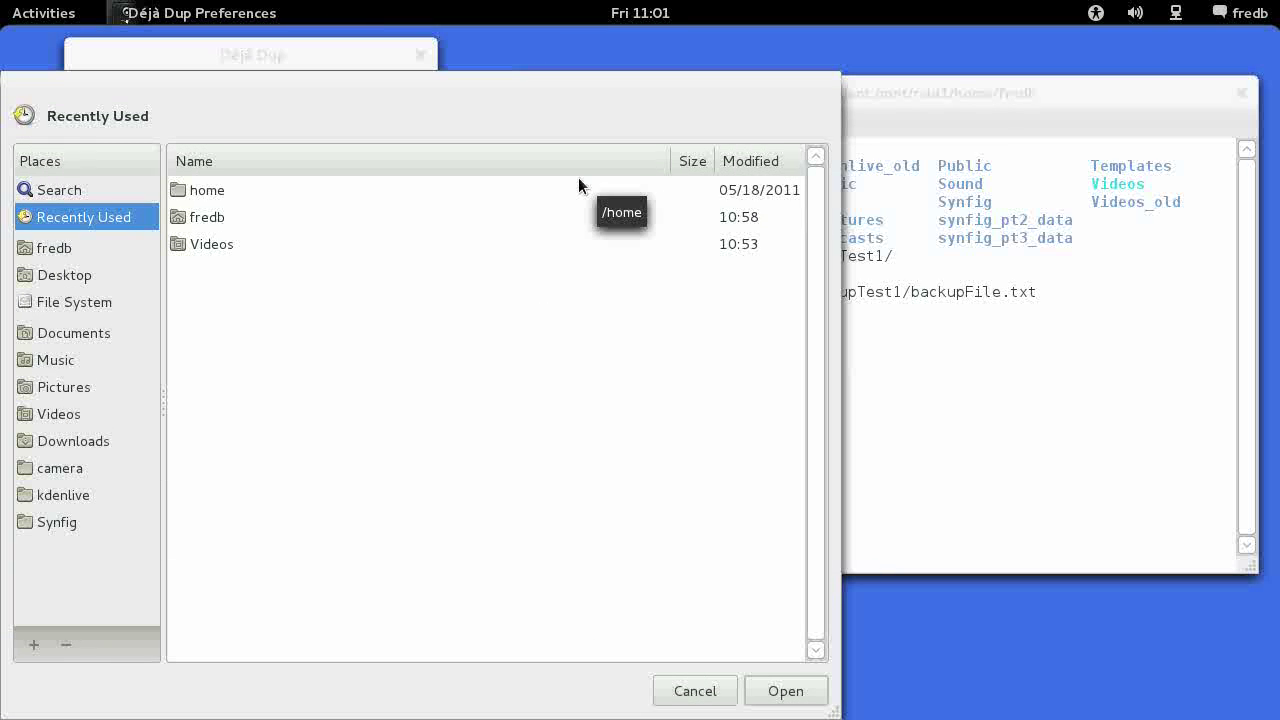
pyautogui.click(57, 248)
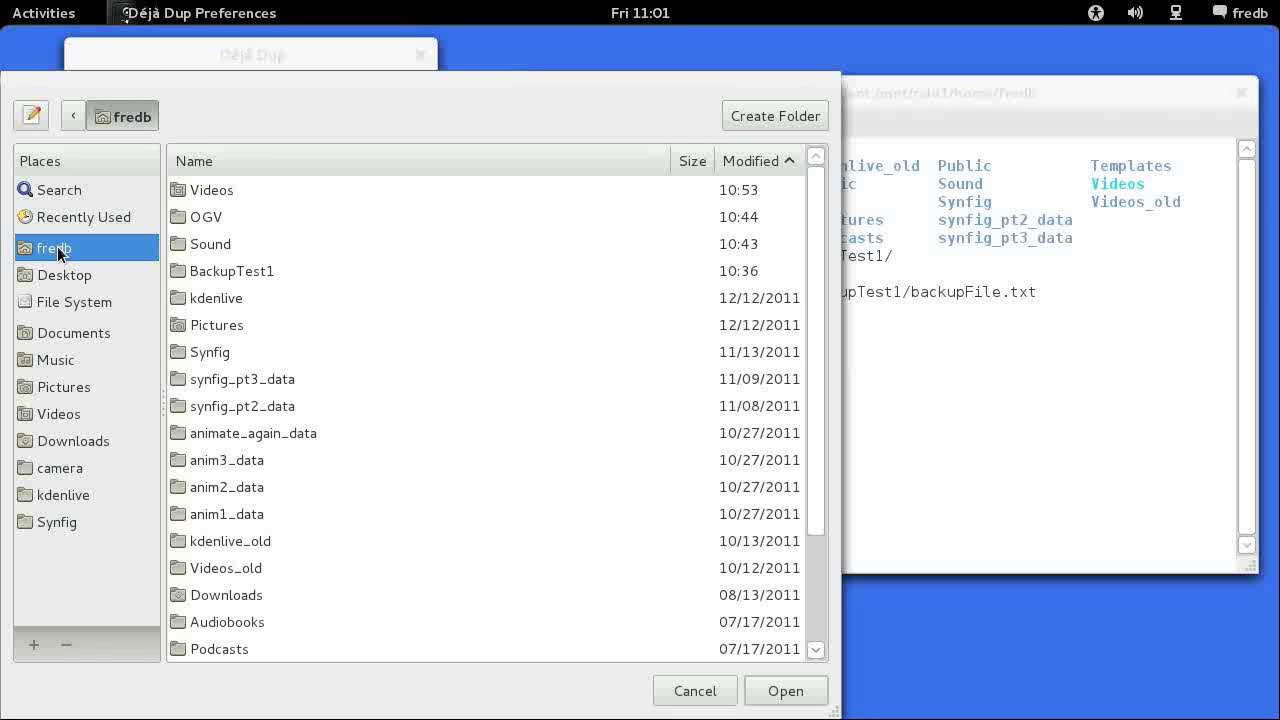
pyautogui.click(224, 280)
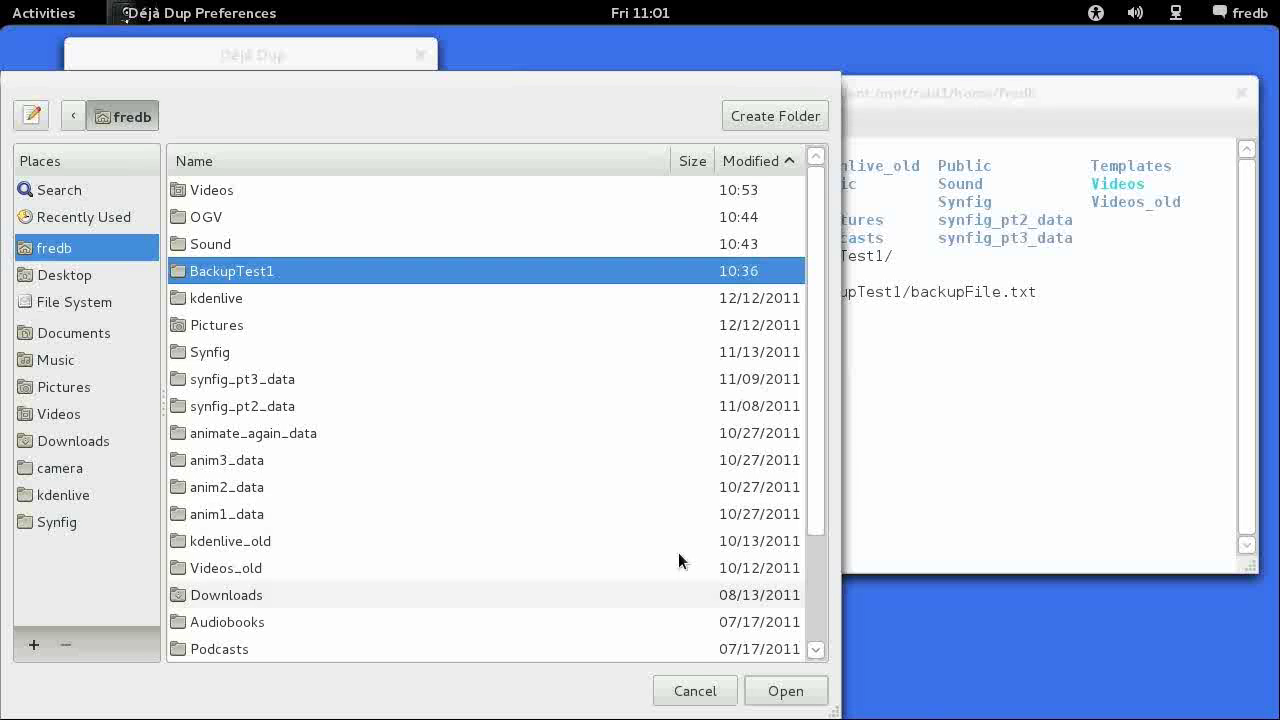
pyautogui.click(786, 691)
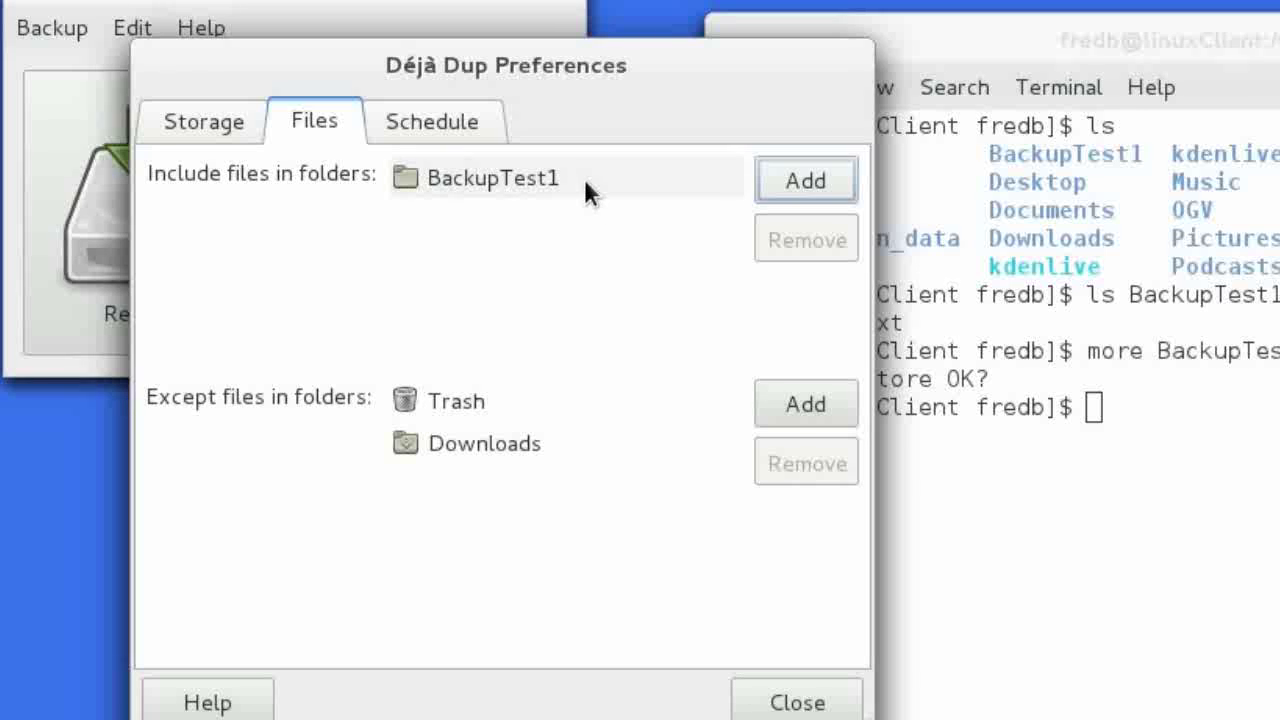
pyautogui.click(806, 177)
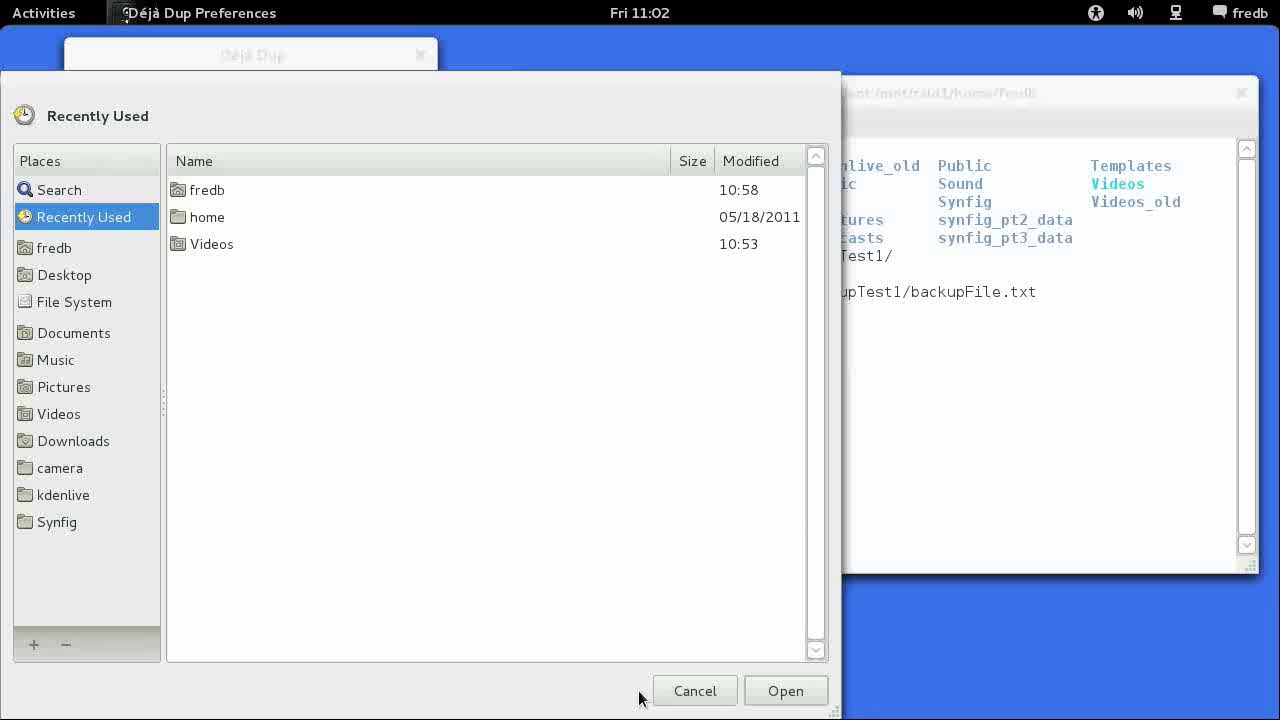
pyautogui.click(682, 692)
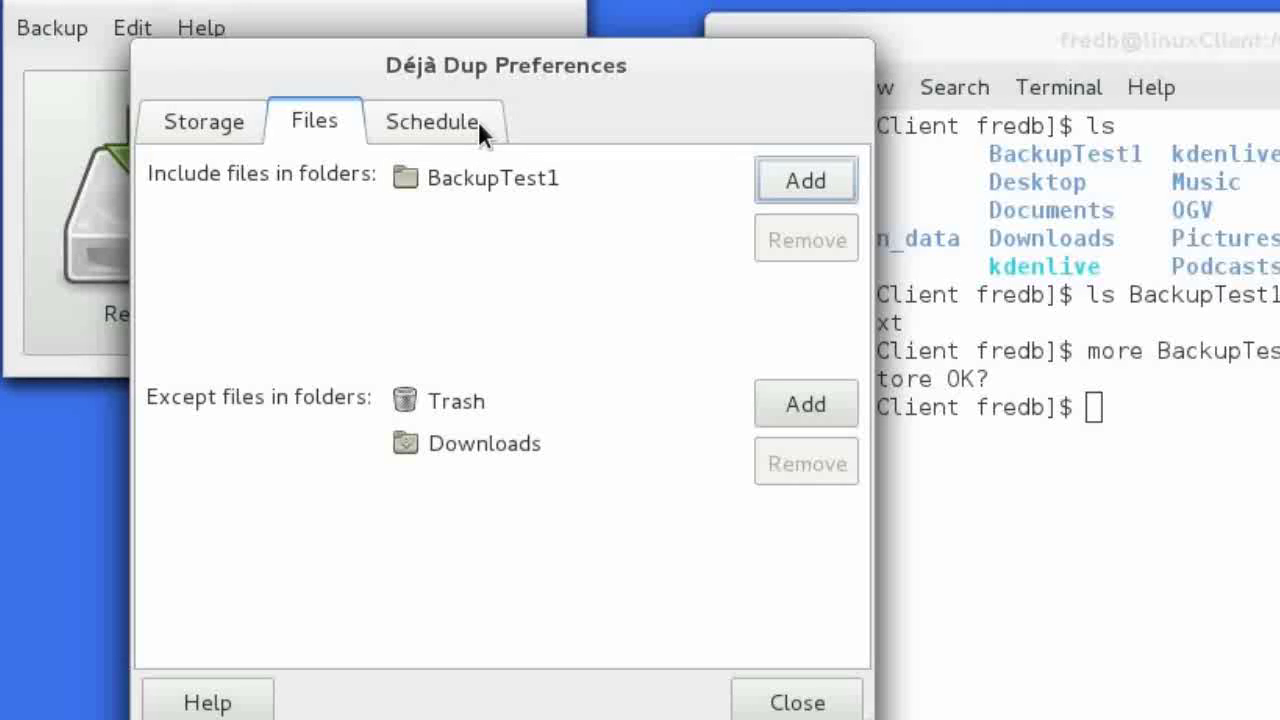
# Review the schedule, included and excluded folders, and storage location in the backup preferences.
pyautogui.click(436, 120)
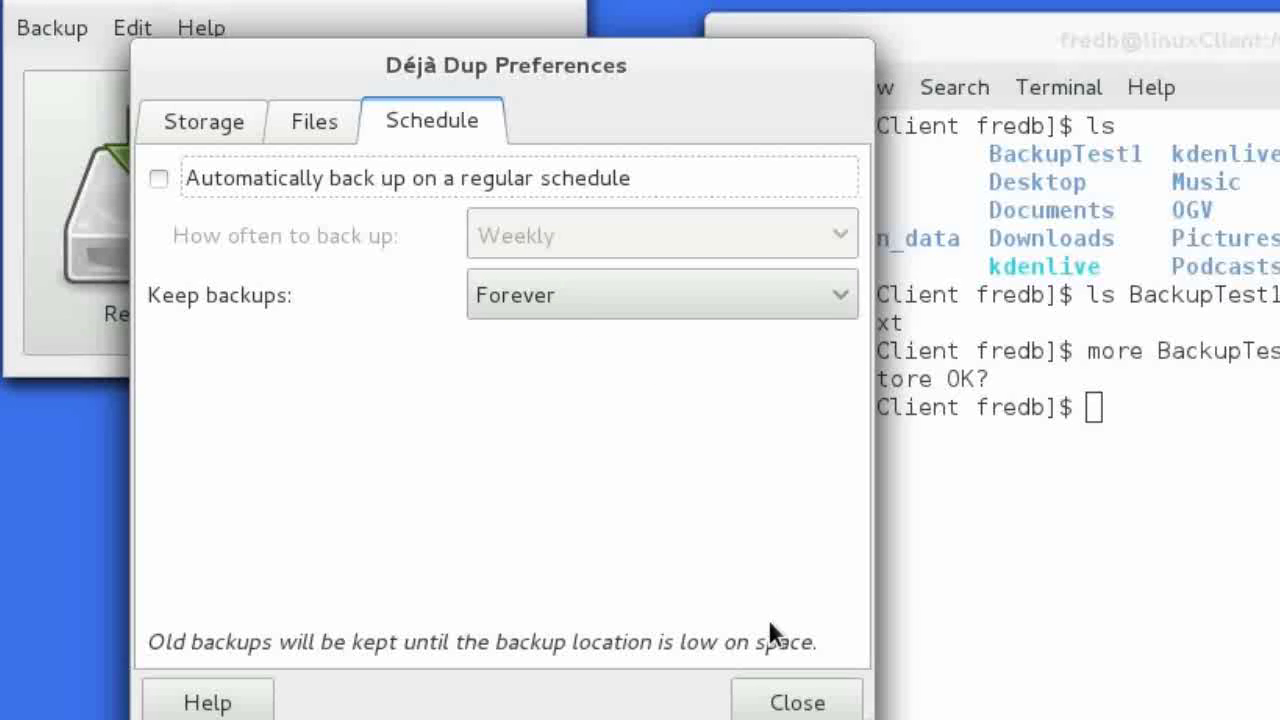
pyautogui.click(318, 128)
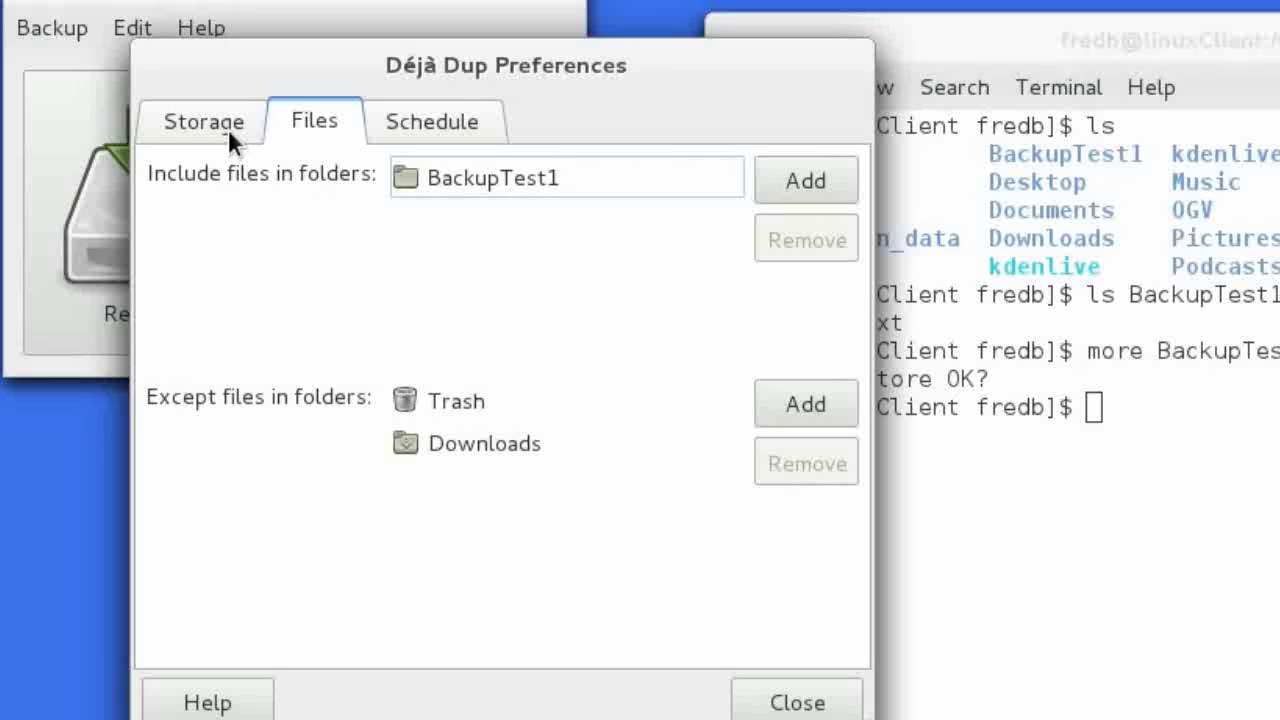
pyautogui.click(233, 122)
pyautogui.click(334, 126)
pyautogui.click(212, 121)
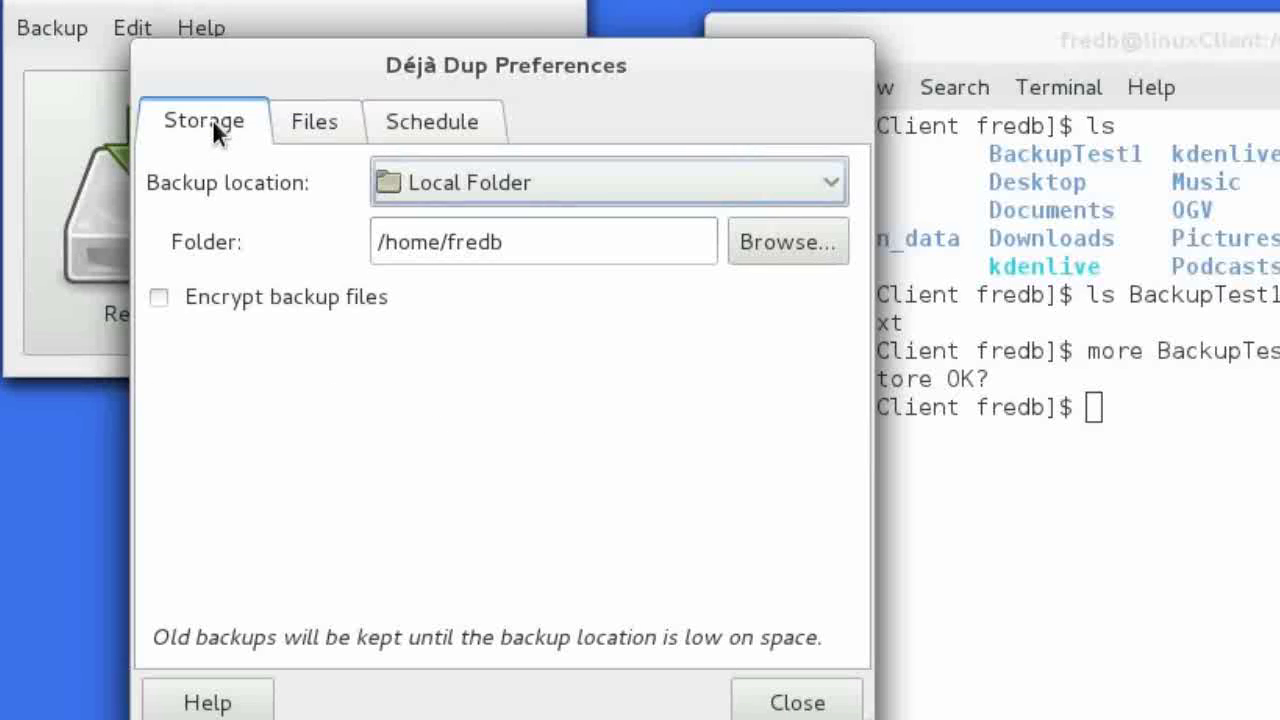
pyautogui.click(293, 133)
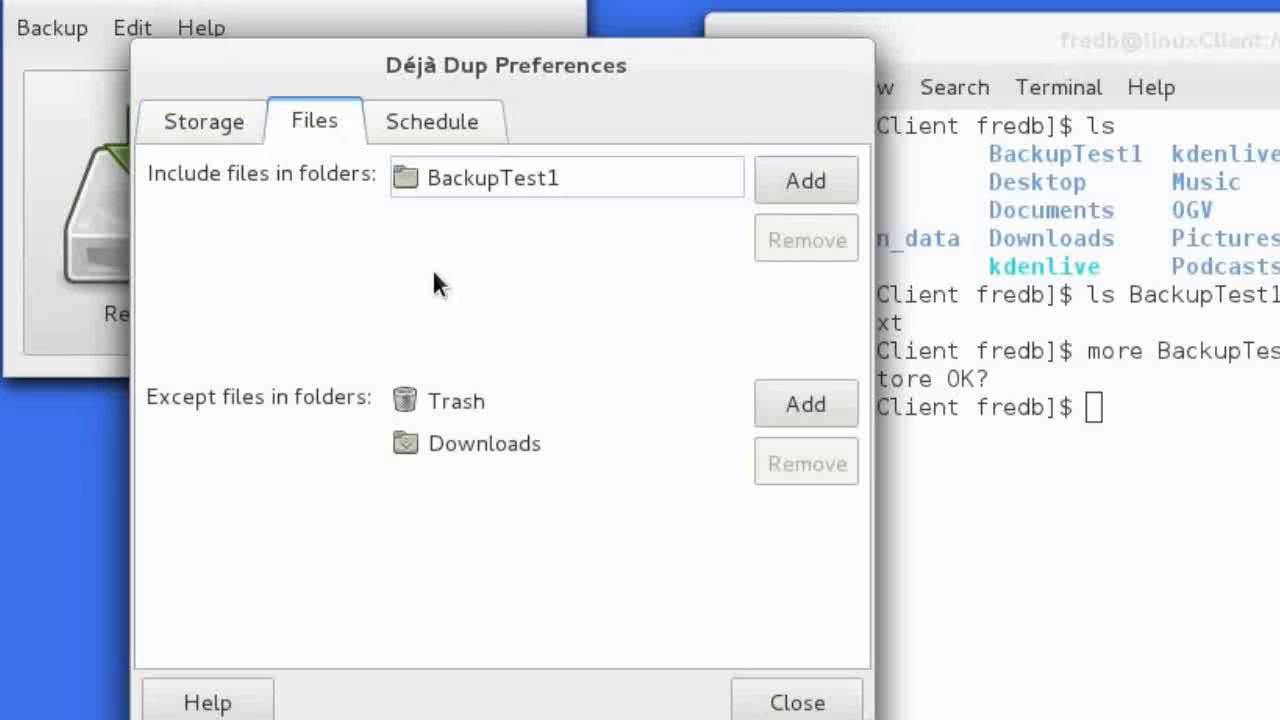
# Close the preferences and run the backup of BackupTest1 with the summarized settings.
pyautogui.click(788, 701)
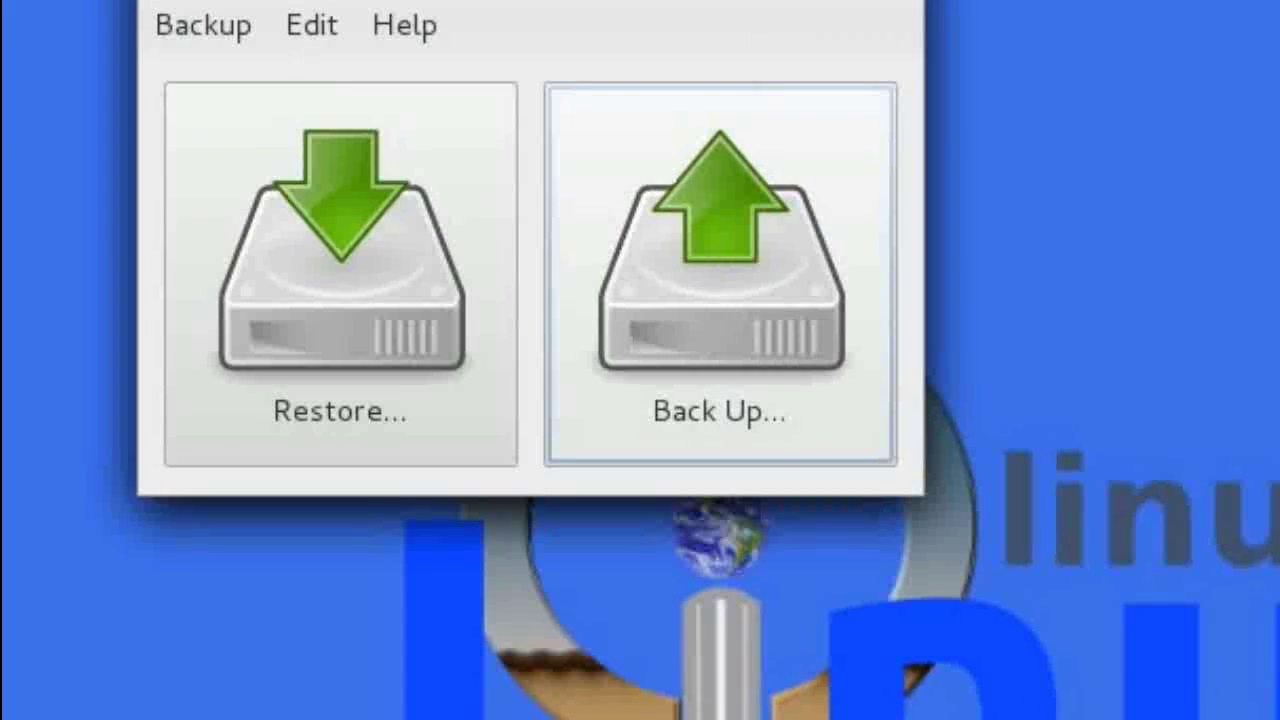
pyautogui.click(740, 268)
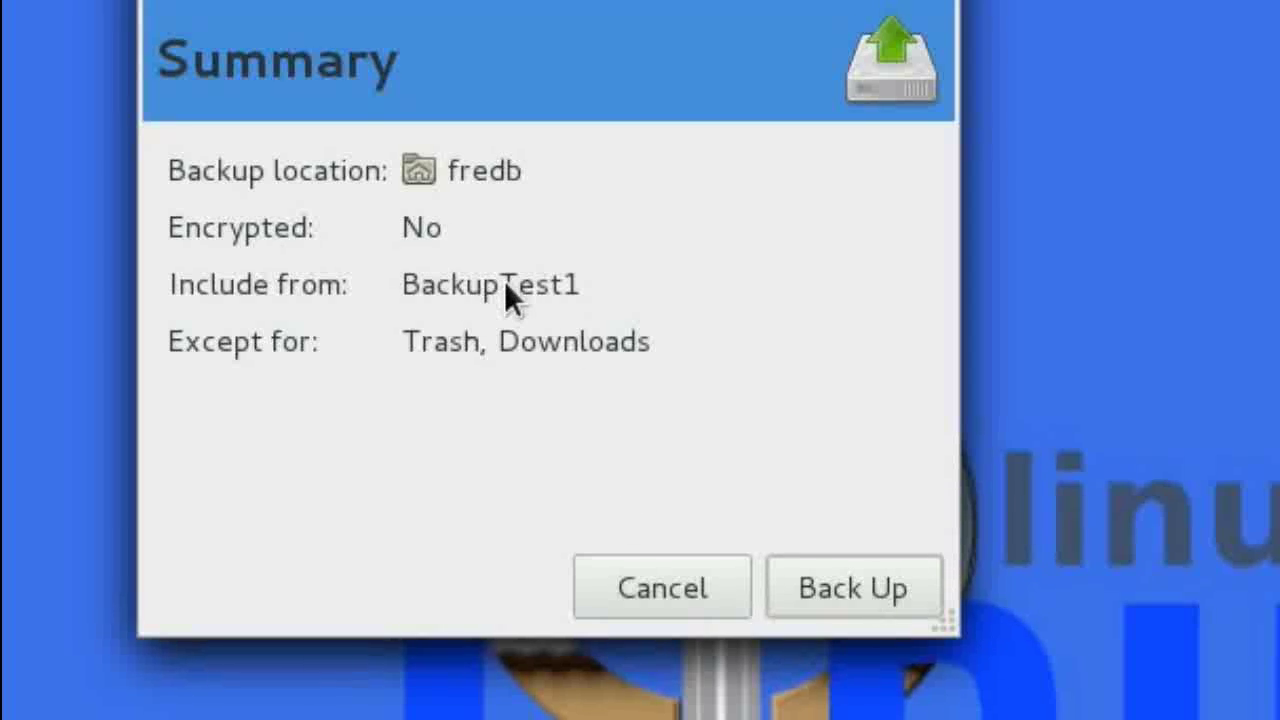
pyautogui.click(886, 586)
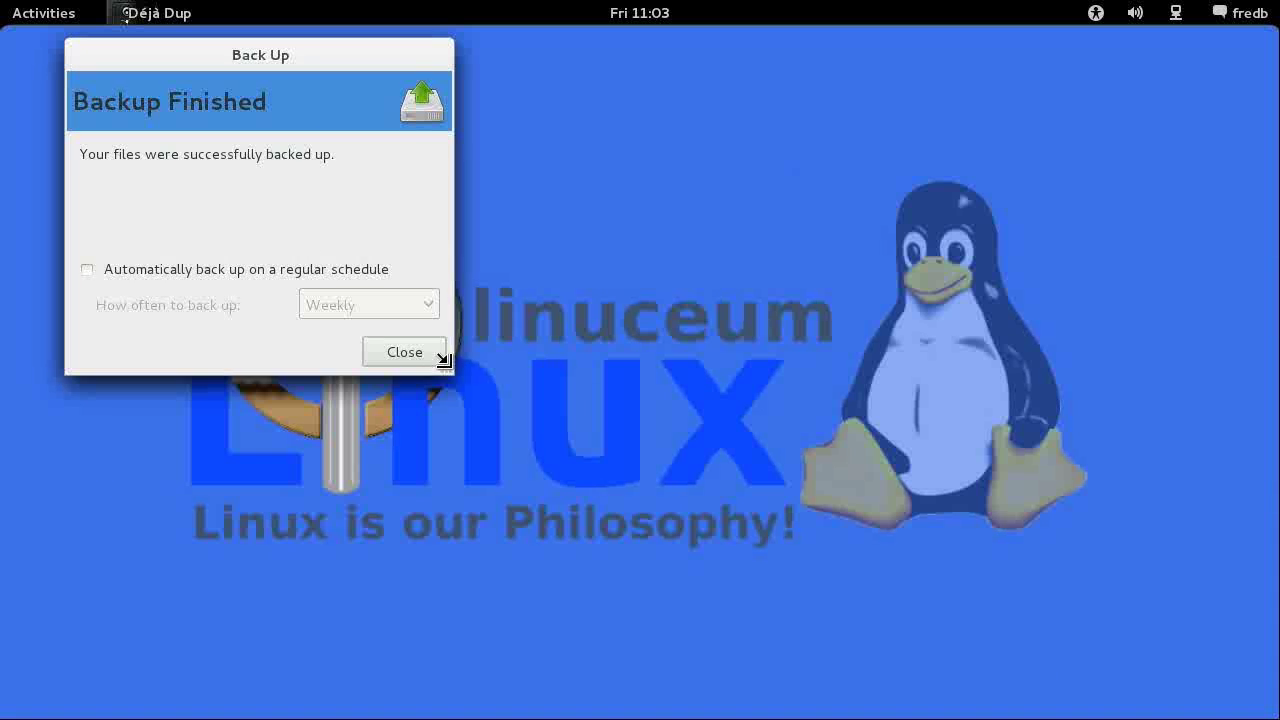
# Switch to the terminal and list the home folder in long format with ll.
pyautogui.press('super')
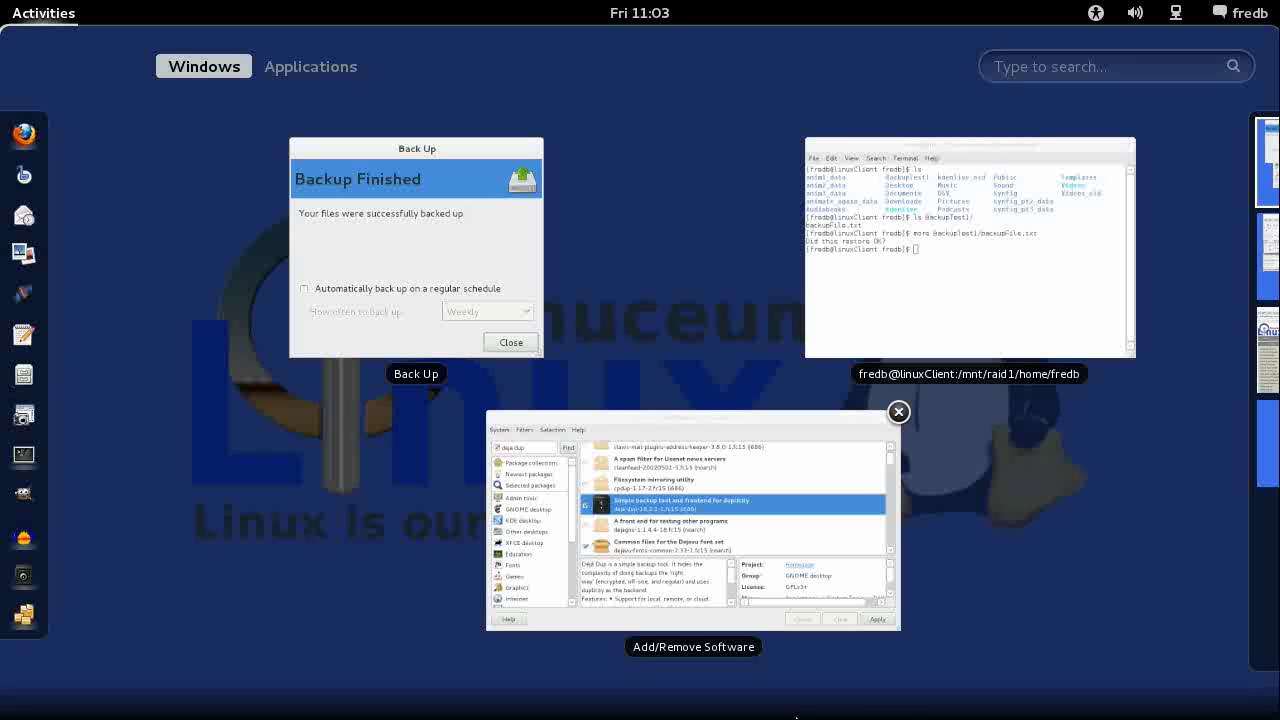
pyautogui.click(997, 186)
pyautogui.write('ll')
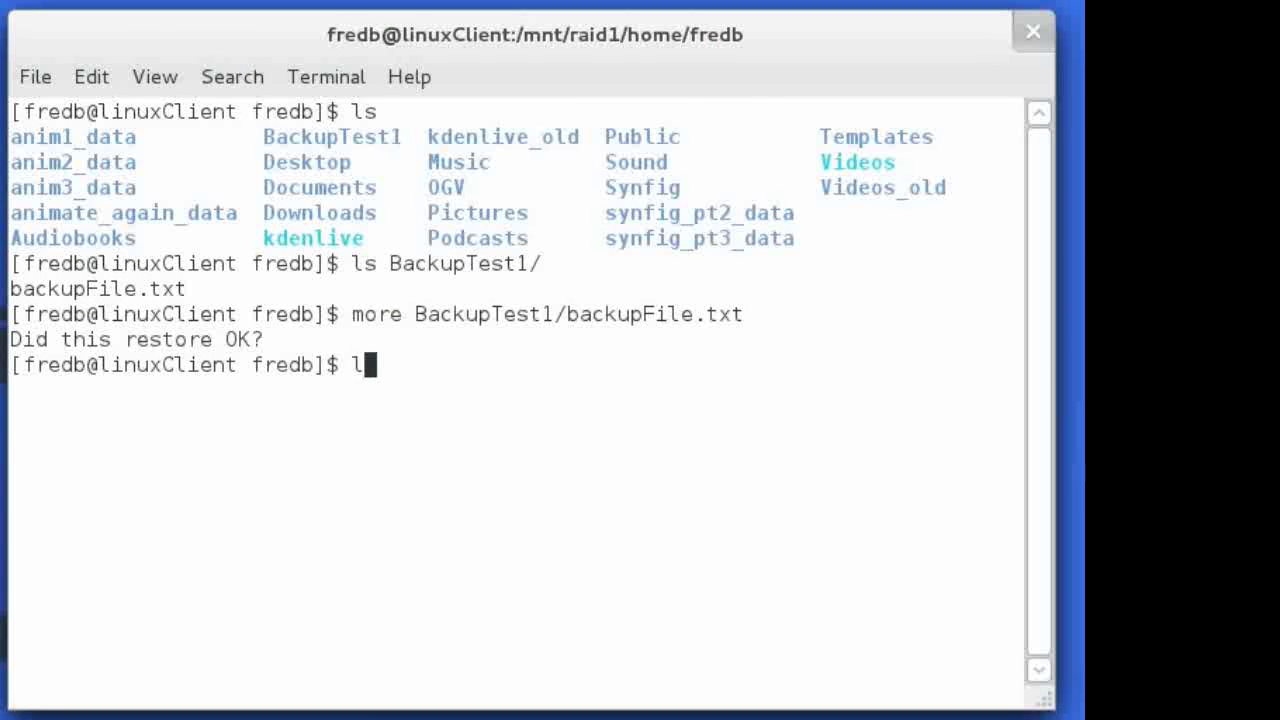
pyautogui.press('Return')
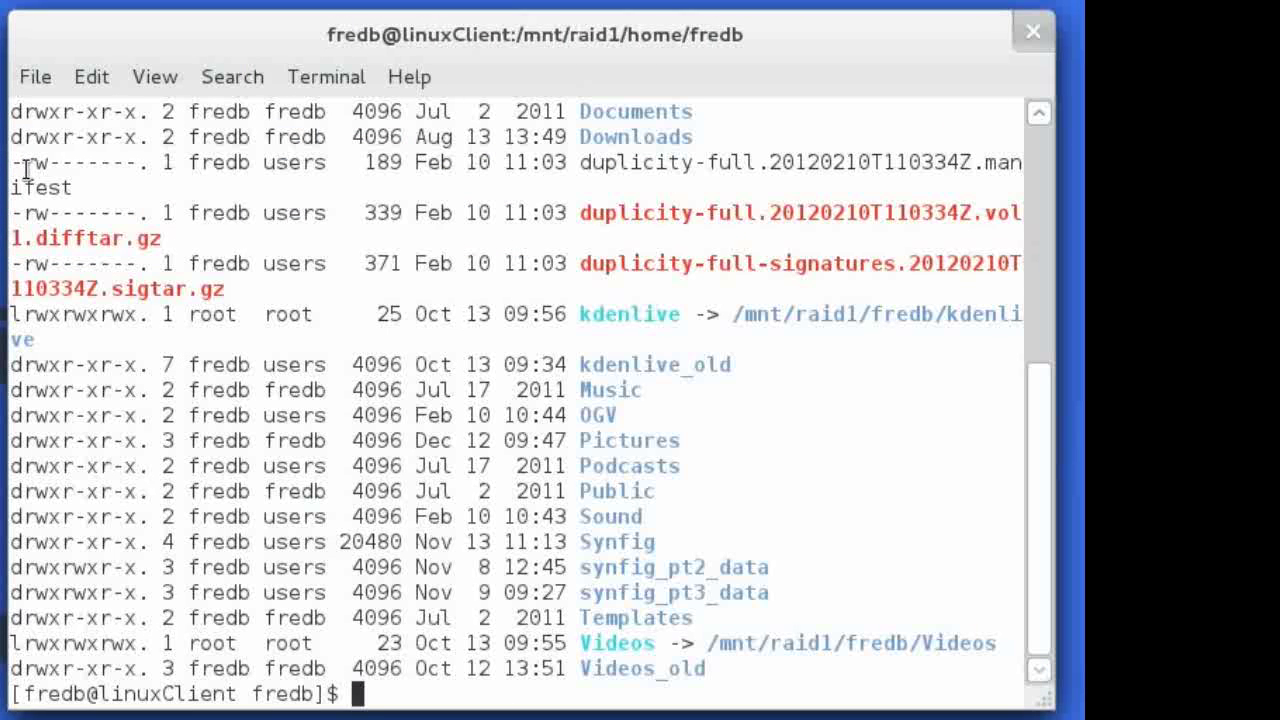
# Highlight the duplicity-full manifest, difftar.gz and sigtar.gz files in the long listing and examine them.
pyautogui.moveTo(20, 162); pyautogui.dragTo(588, 284)
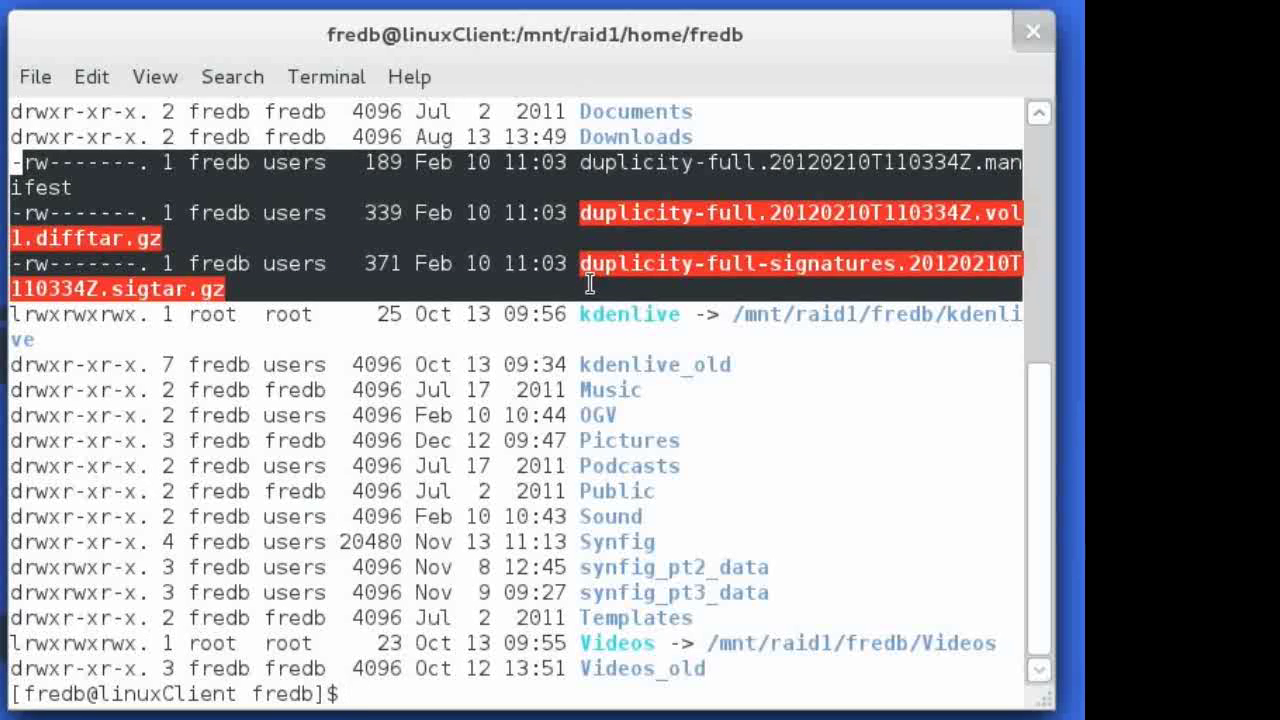
pyautogui.click(226, 210)
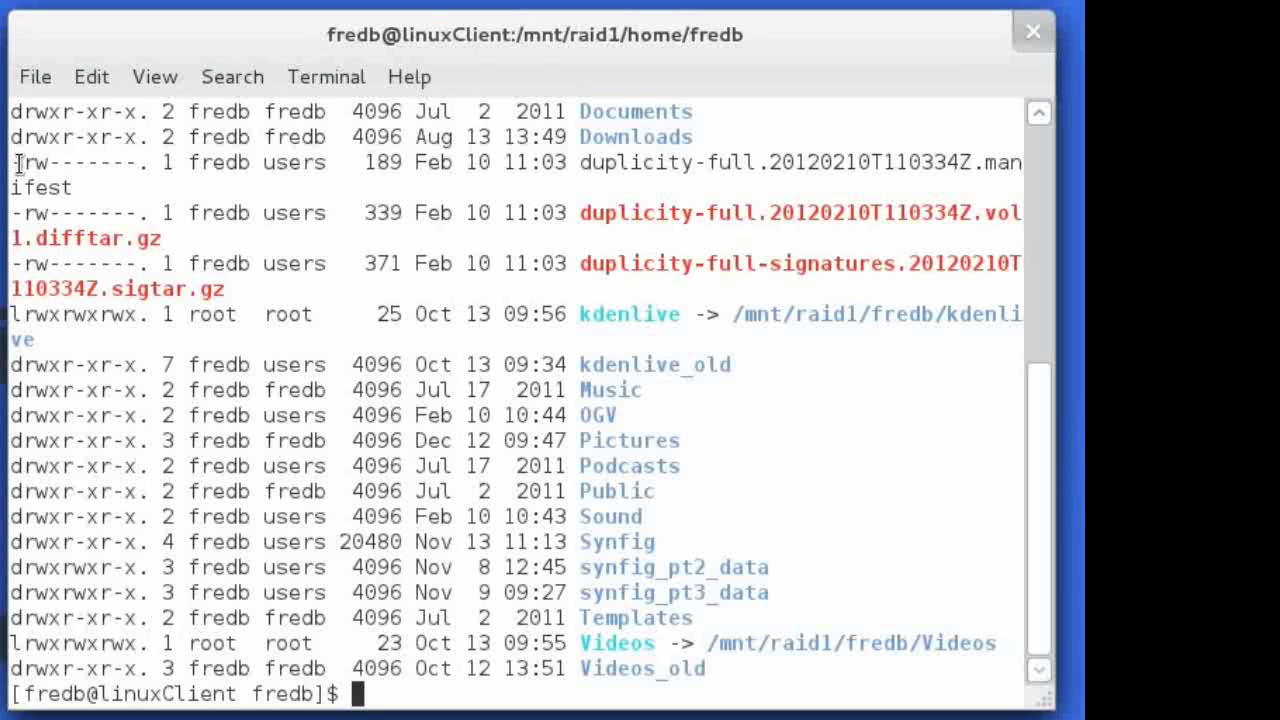
pyautogui.moveTo(18, 162); pyautogui.dragTo(232, 289)
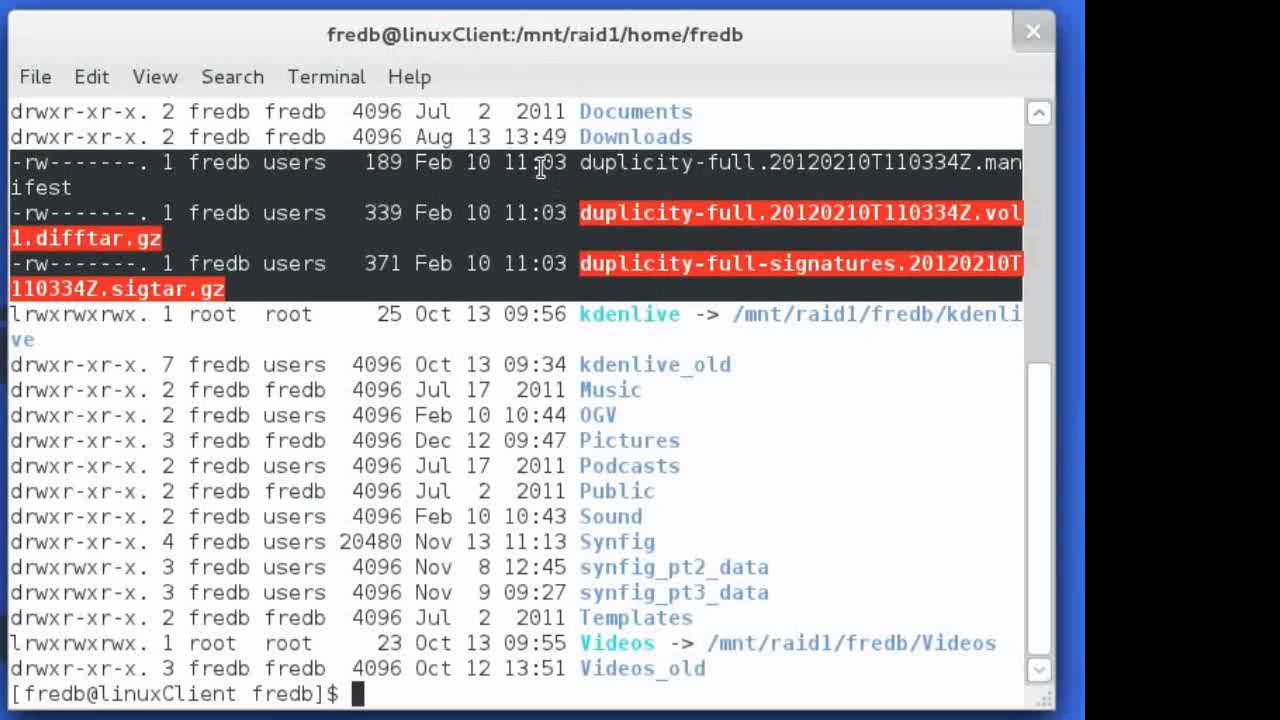
pyautogui.click(720, 163)
pyautogui.scroll(3, 801, 526)
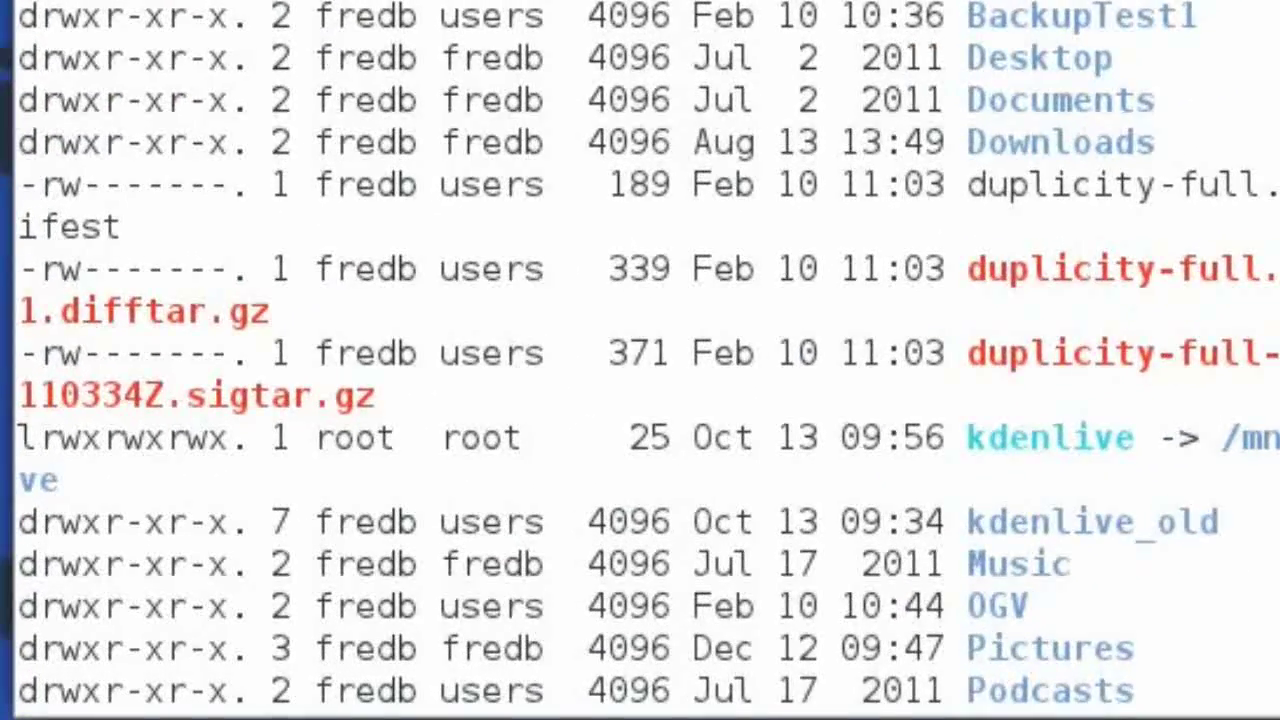
pyautogui.scroll(-3, 937, 497)
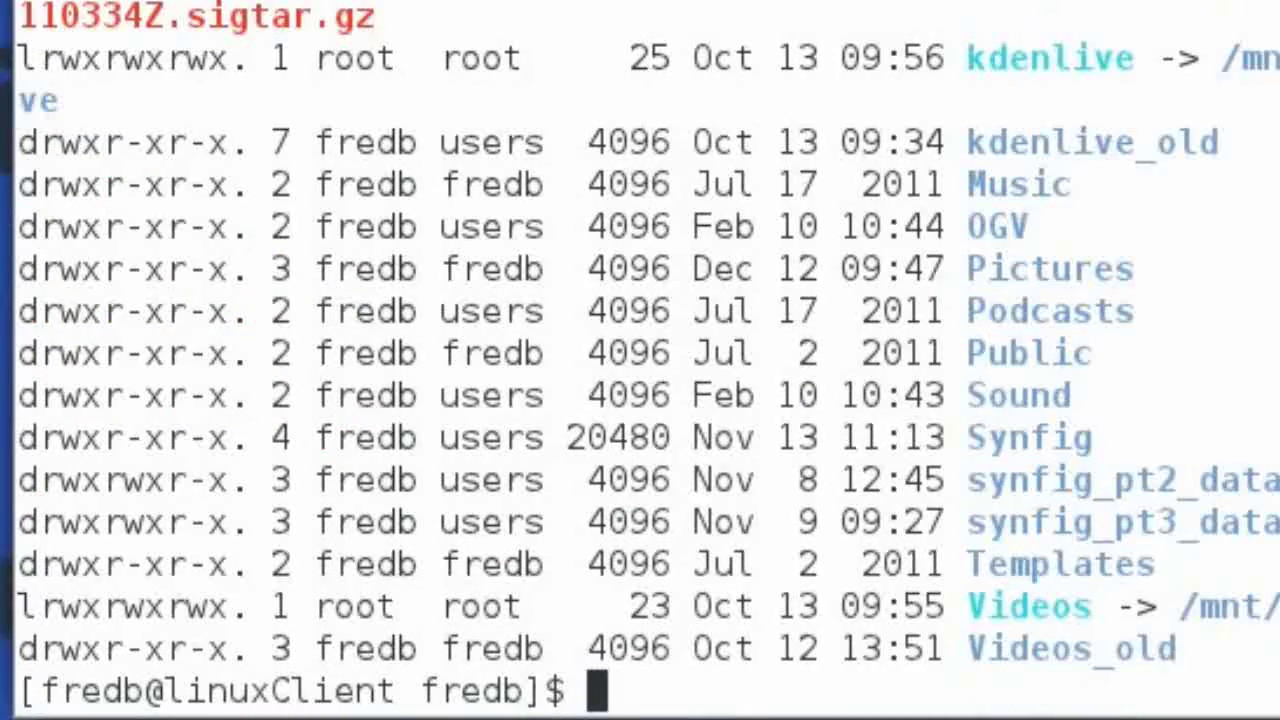
# List the home folder with ls and point out the BackupTest1 folder in the output.
pyautogui.write('ls')
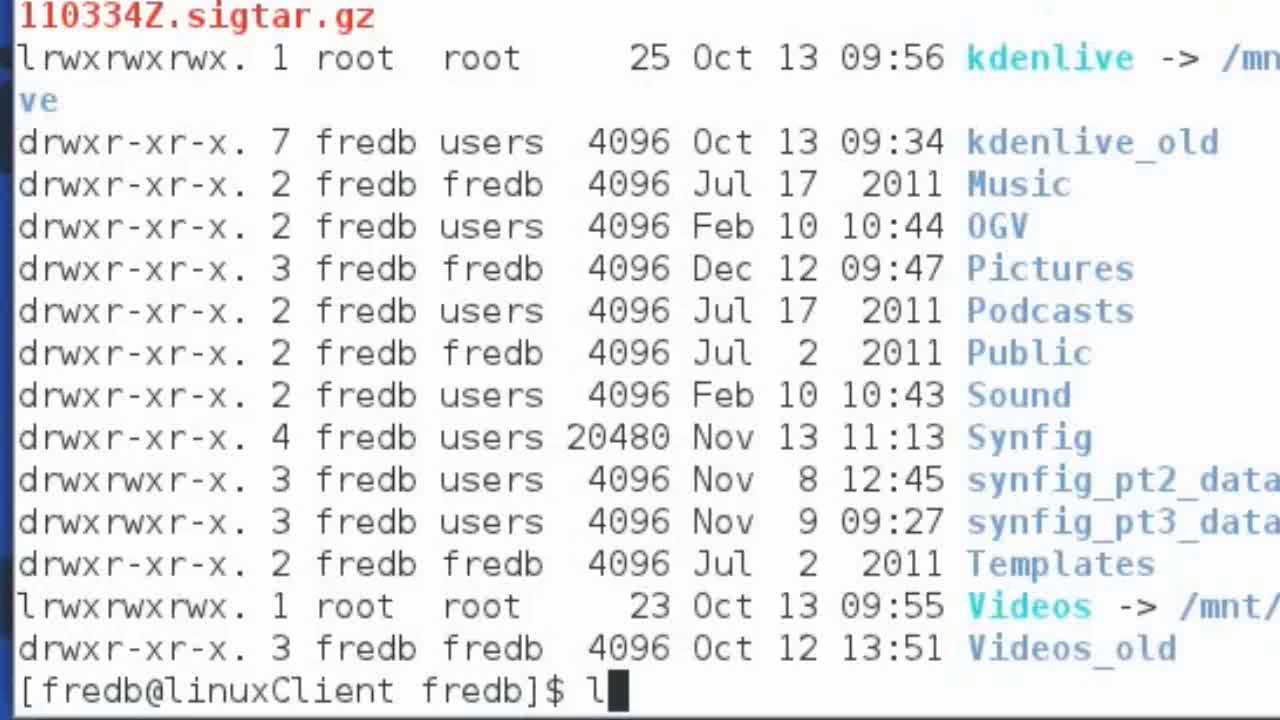
pyautogui.press('Return')
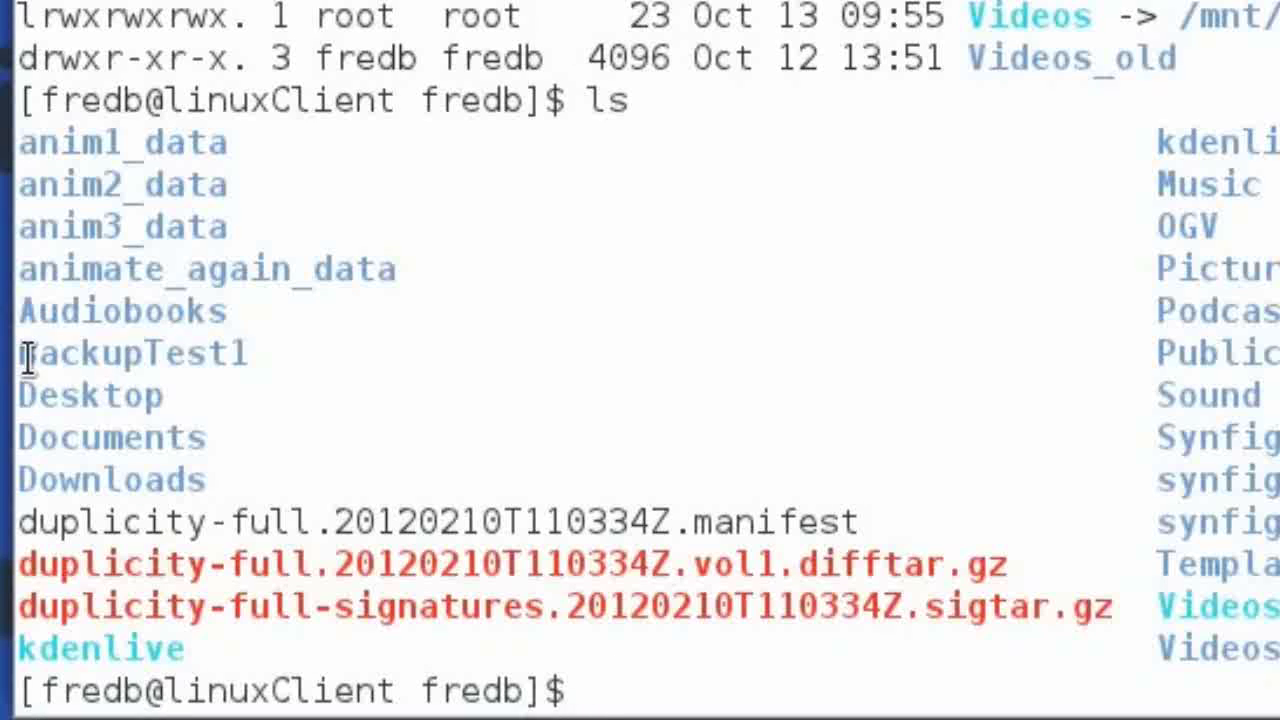
pyautogui.moveTo(23, 354); pyautogui.dragTo(246, 360)
pyautogui.click(288, 360)
# Delete the BackupTest1 folder and its contents with rm -R BackupTest1/.
pyautogui.write('rm -R')
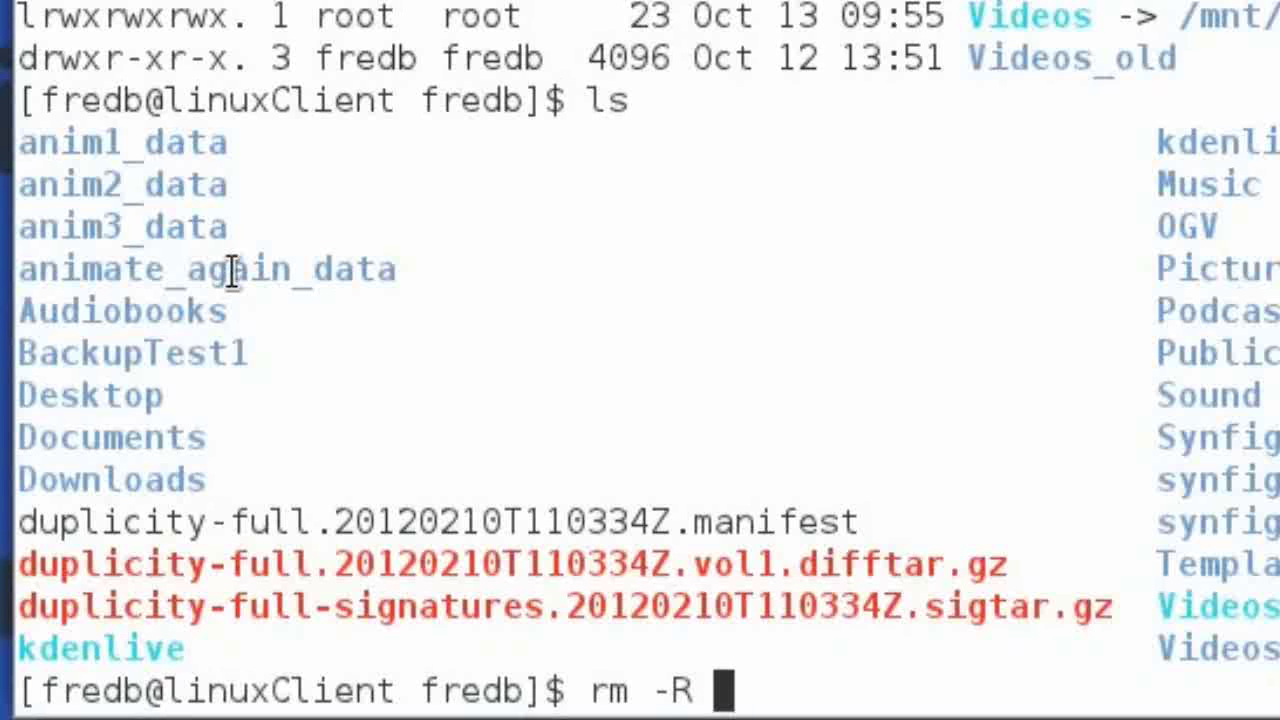
pyautogui.write(' Bac')
pyautogui.press('Tab')
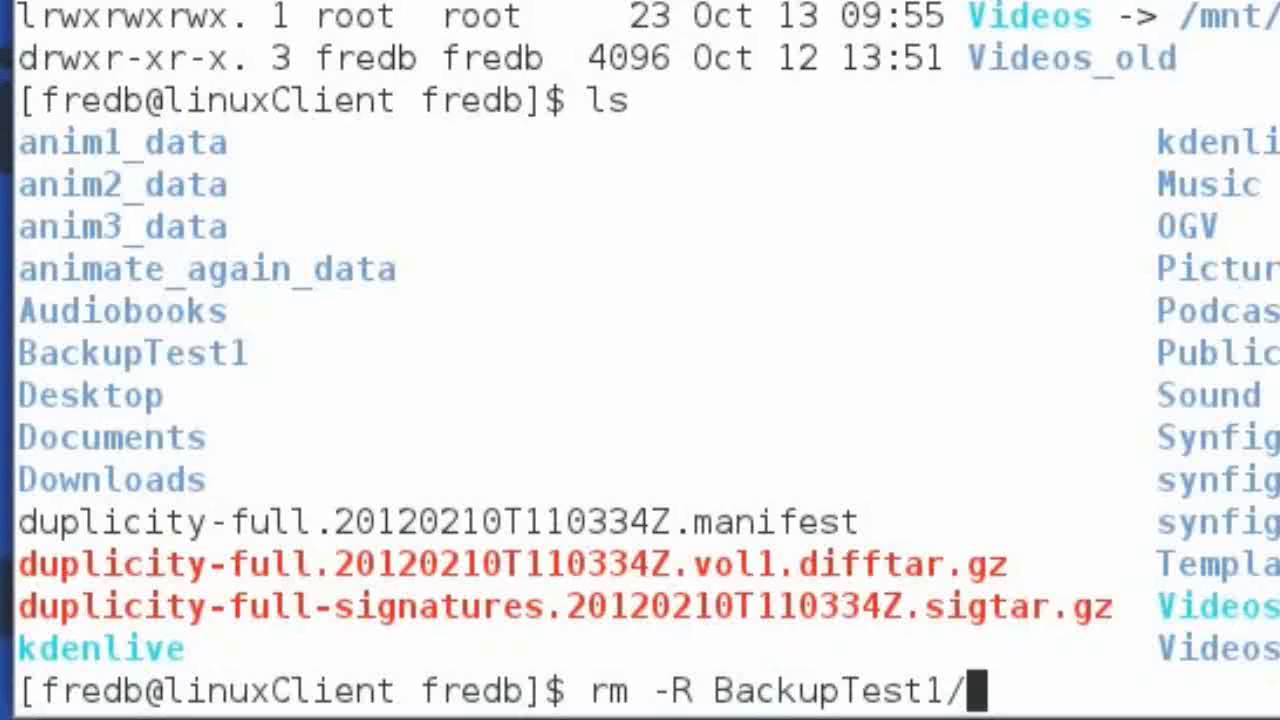
pyautogui.press('Return')
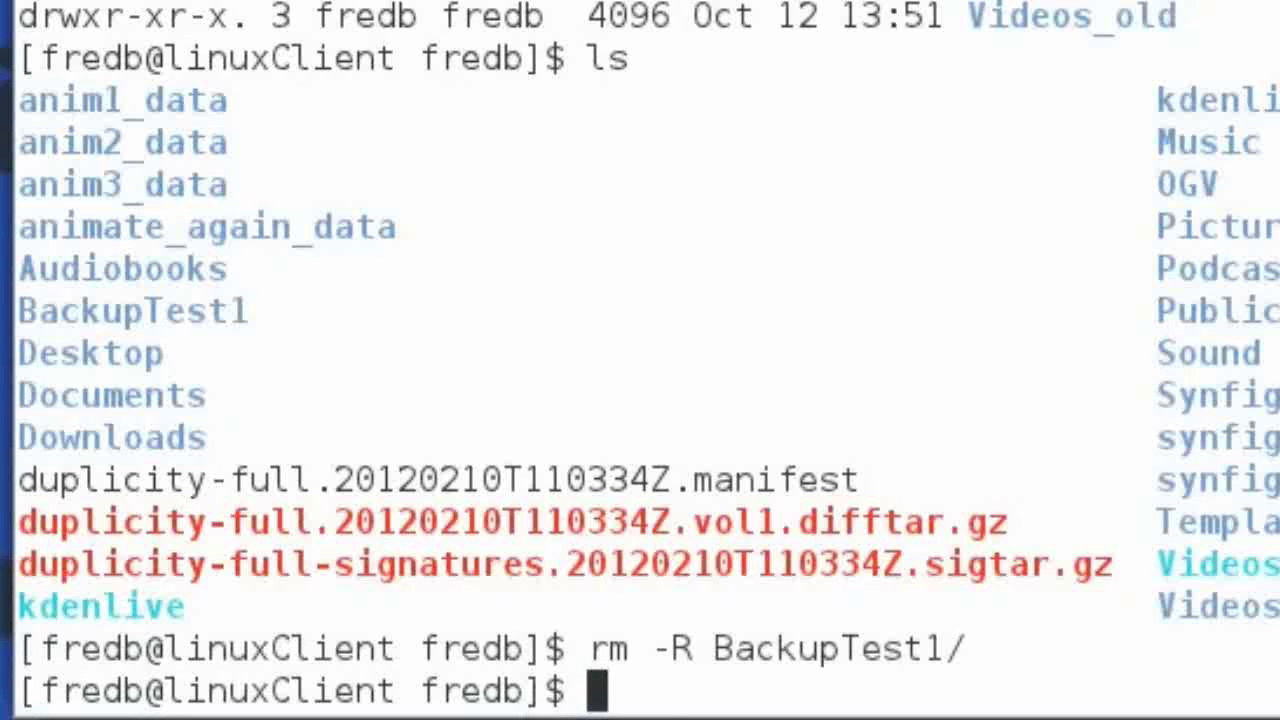
# Check whether the deleted folder still exists by running ls Backup and ls Backup*.
pyautogui.write('ls Ba')
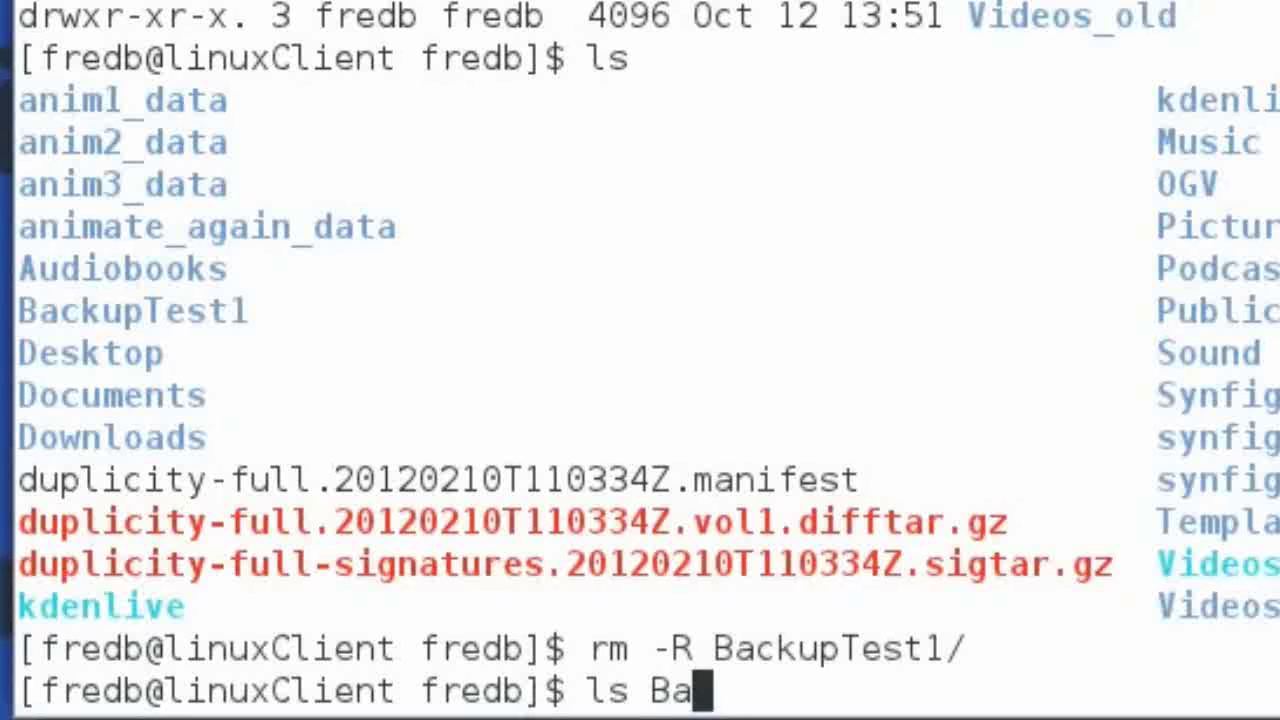
pyautogui.write('c')
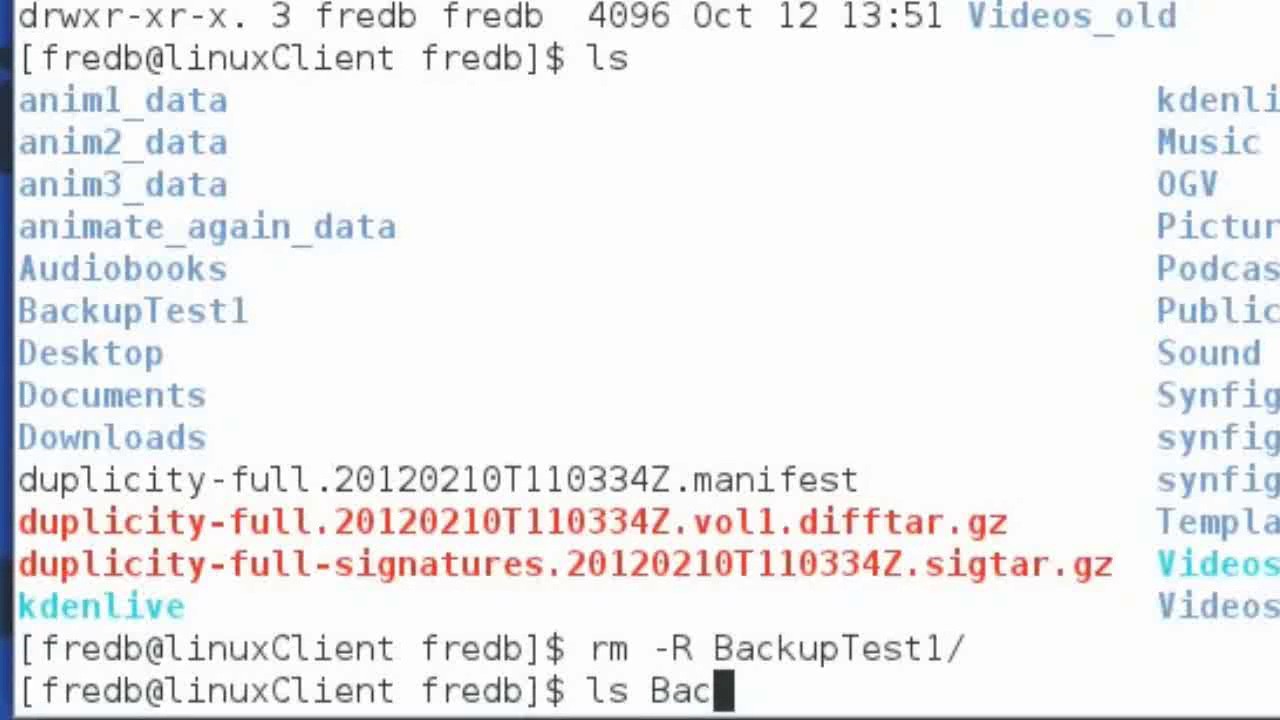
pyautogui.write('kup')
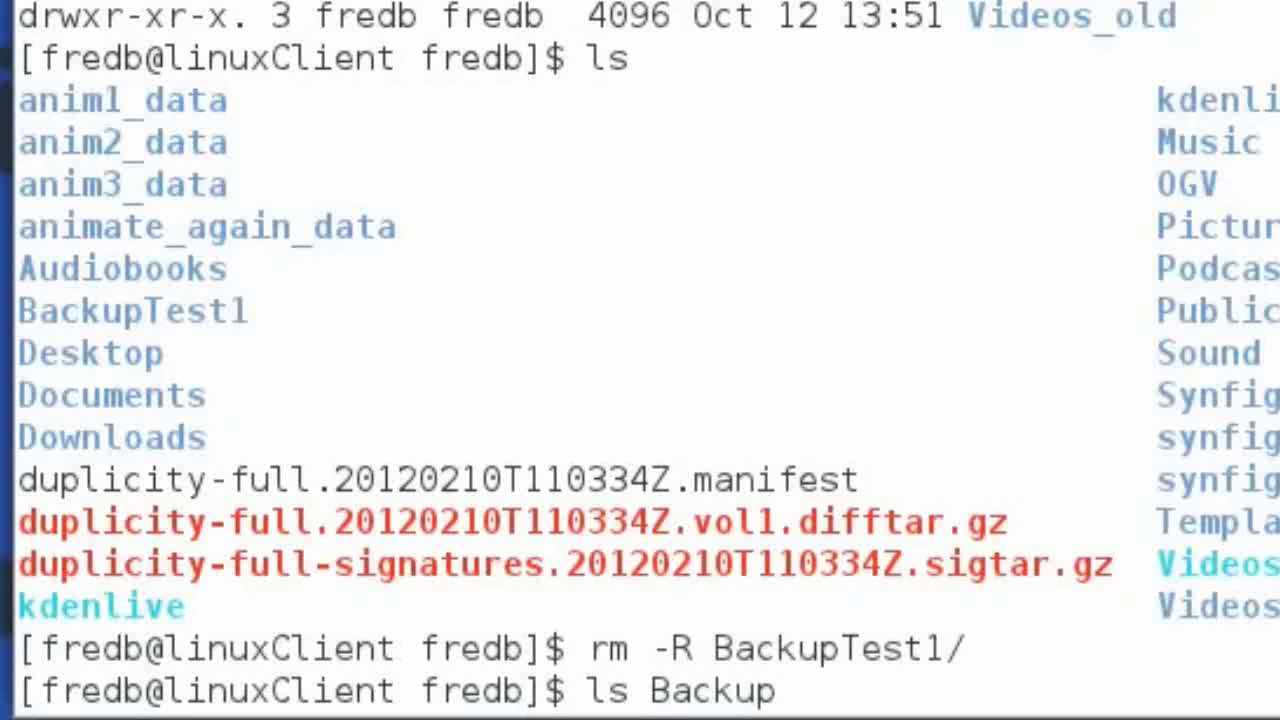
pyautogui.press('Return')
pyautogui.press('Up')
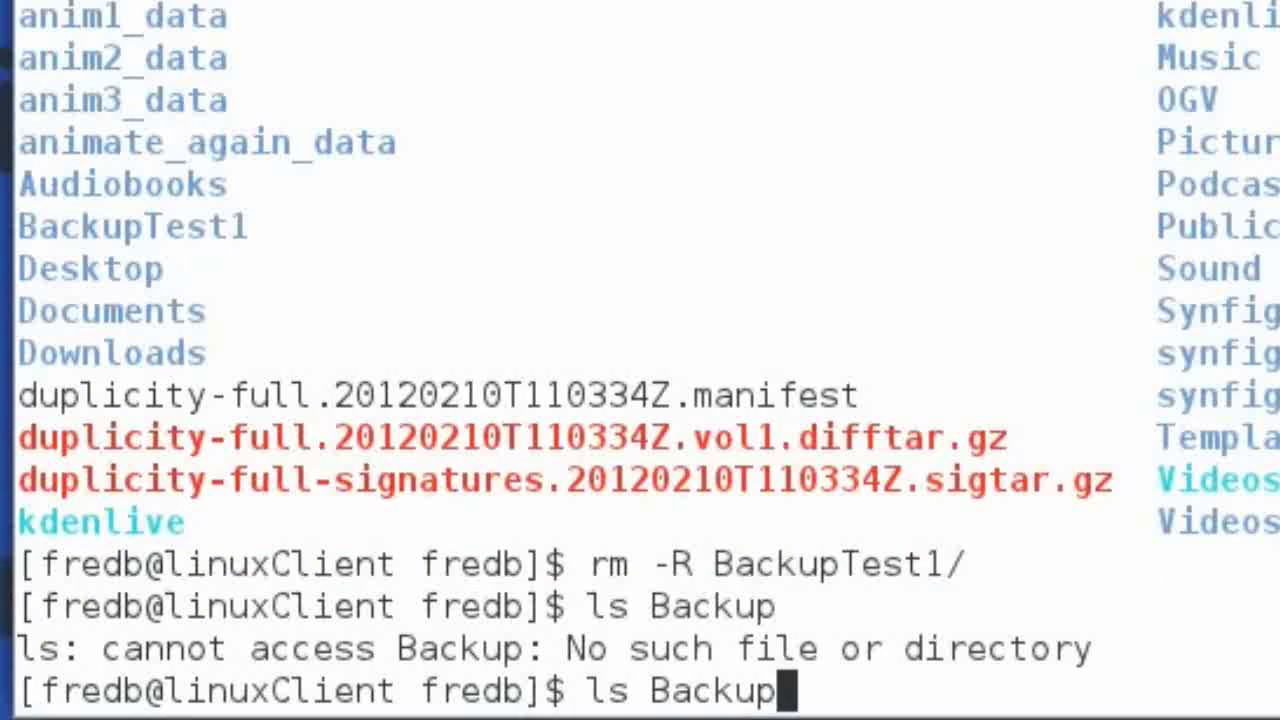
pyautogui.write('*')
pyautogui.press('Return')
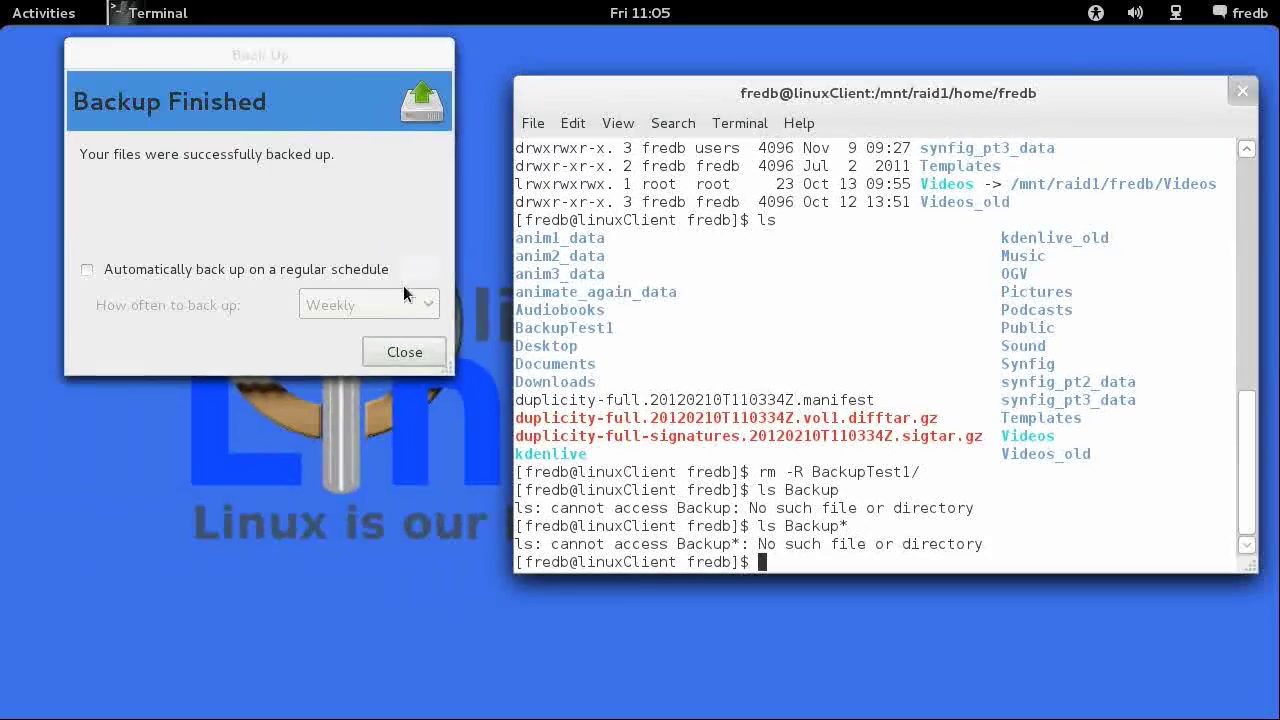
# Dismiss the finished backup dialog and reopen Déjà Dup by searching the applications for "de".
pyautogui.click(402, 348)
pyautogui.press('super')
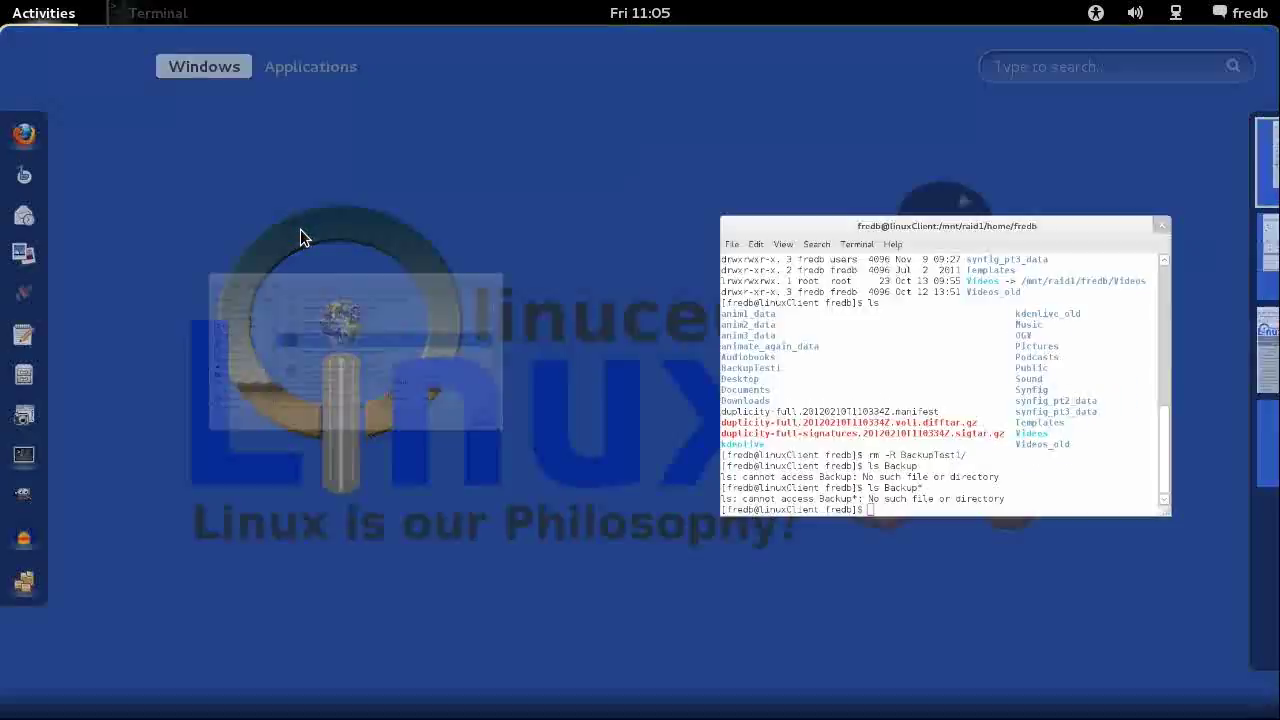
pyautogui.click(299, 62)
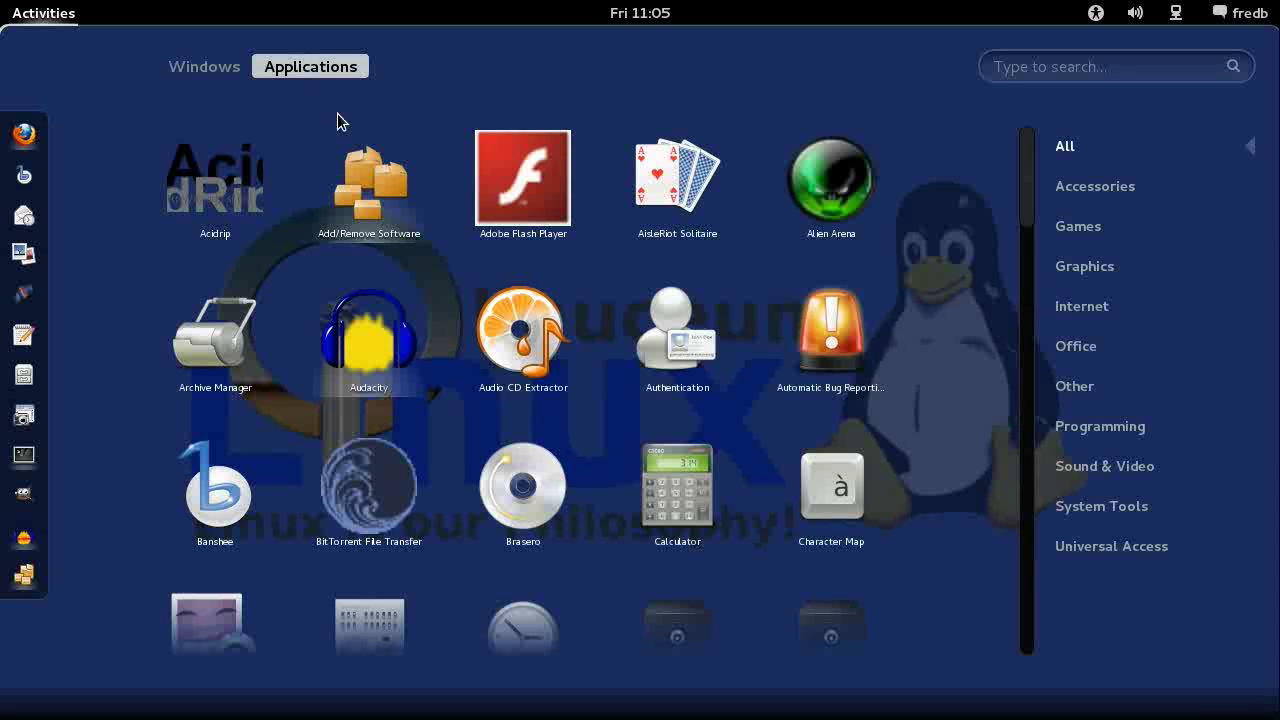
pyautogui.click(1032, 66)
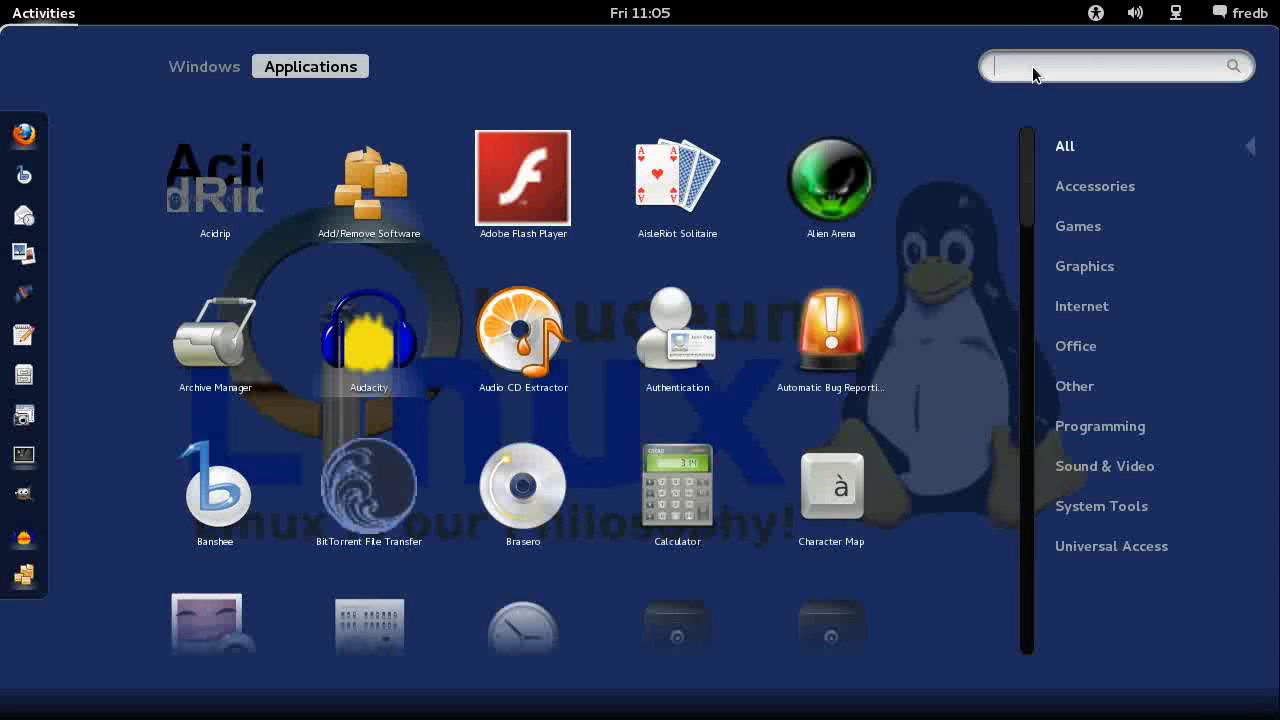
pyautogui.write('de')
pyautogui.click(229, 236)
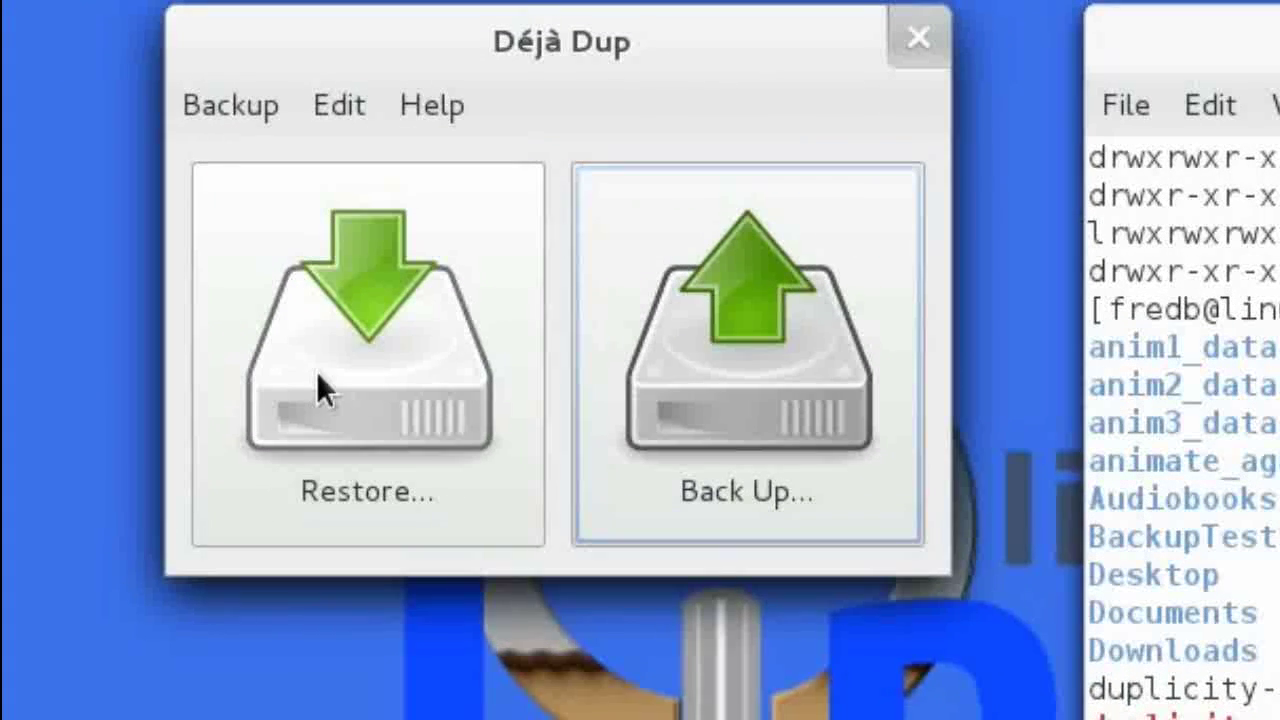
# Restore the backup dated 02/10/2012 from the home folder to its original location.
pyautogui.click(349, 382)
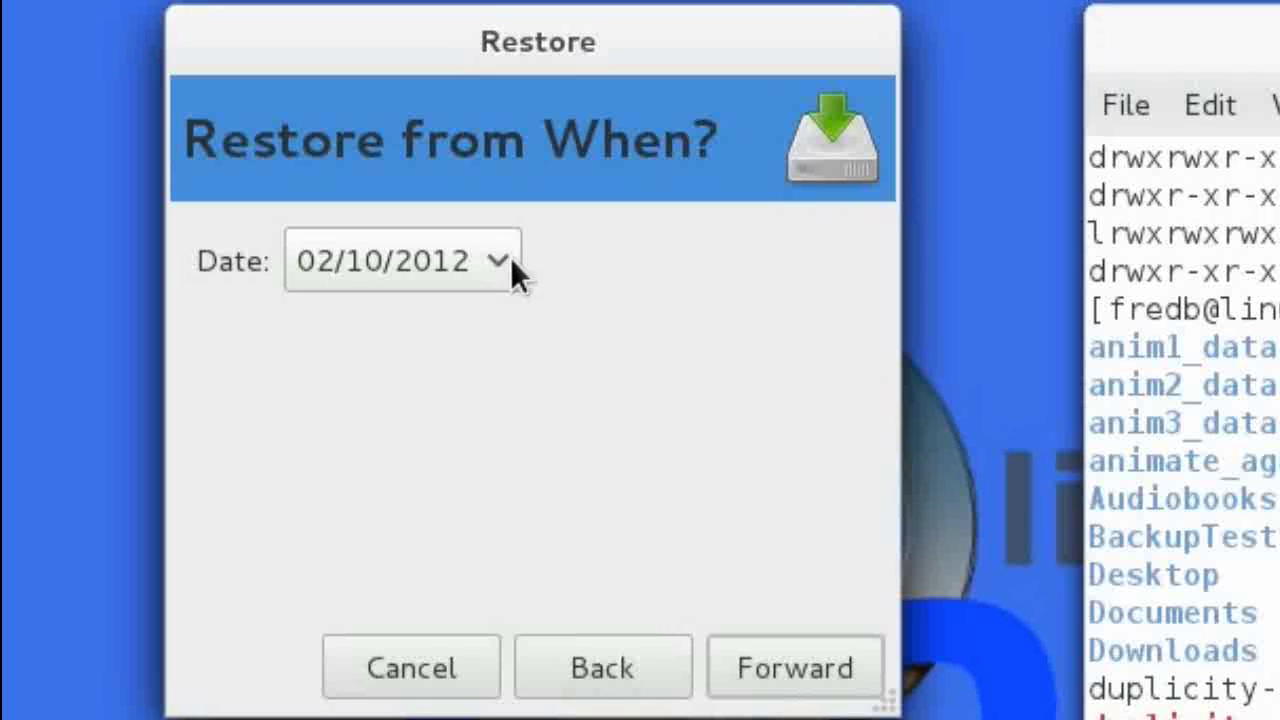
pyautogui.click(799, 672)
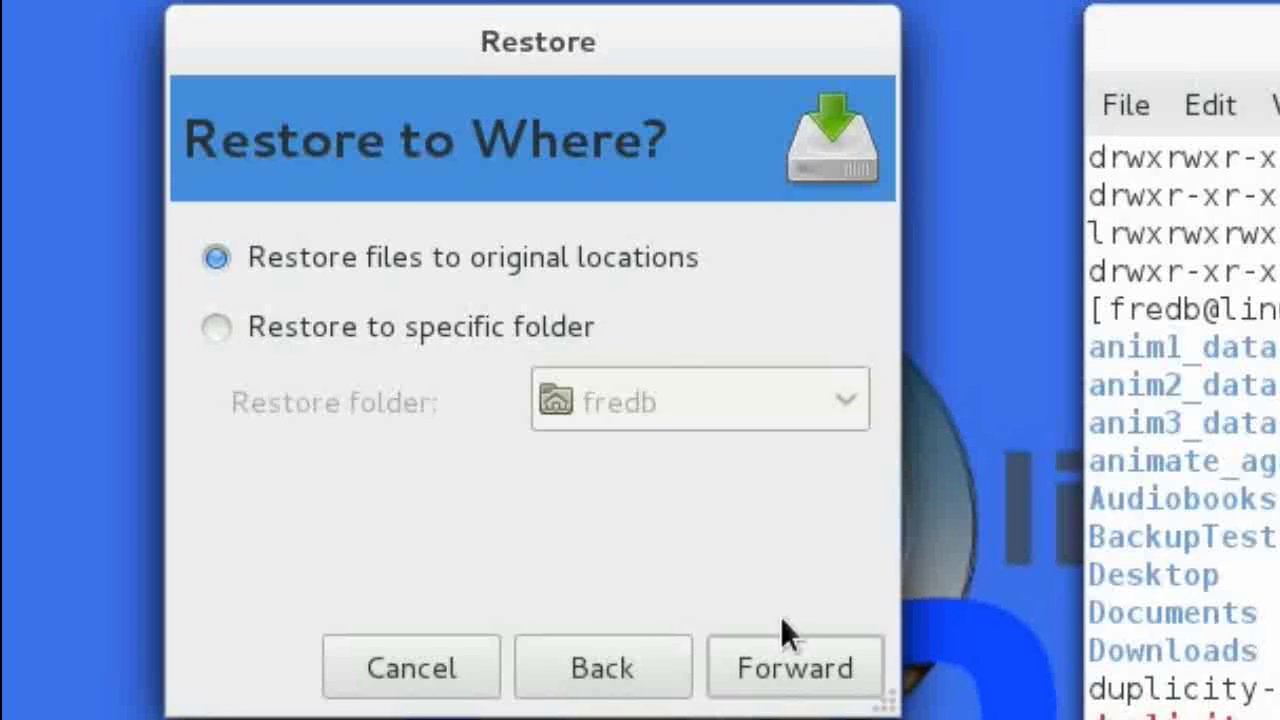
pyautogui.click(816, 666)
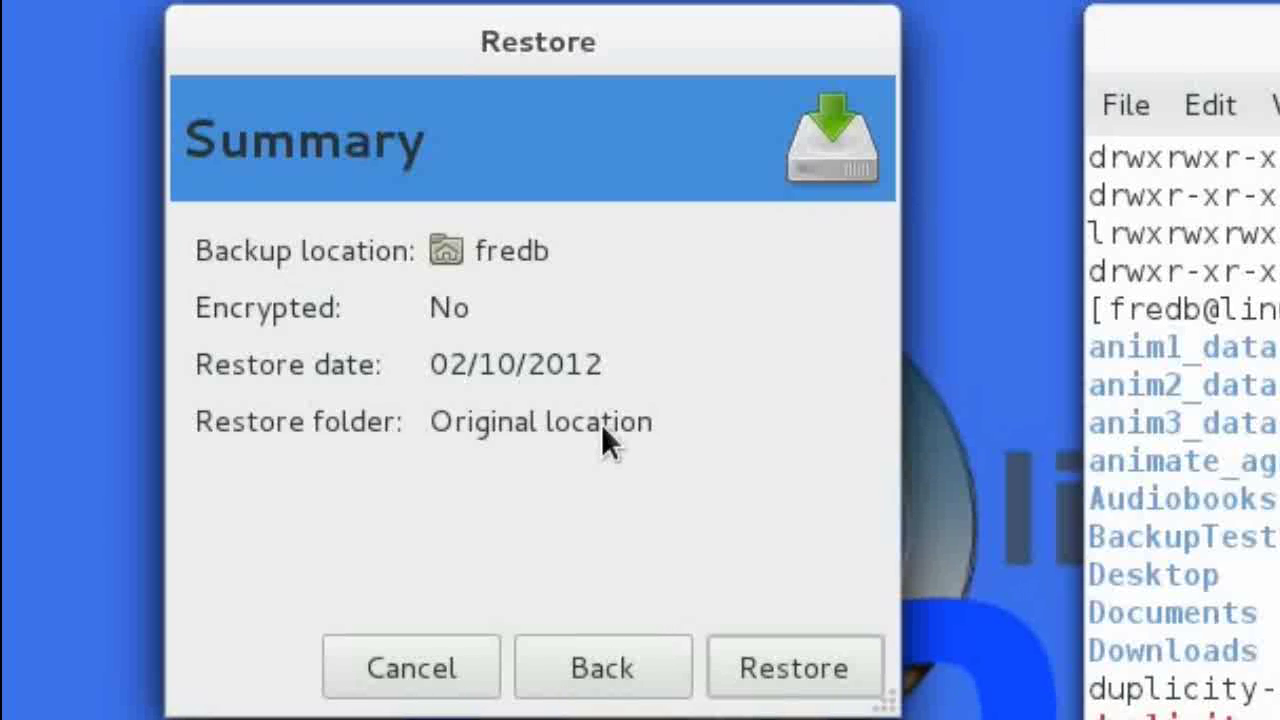
pyautogui.click(848, 667)
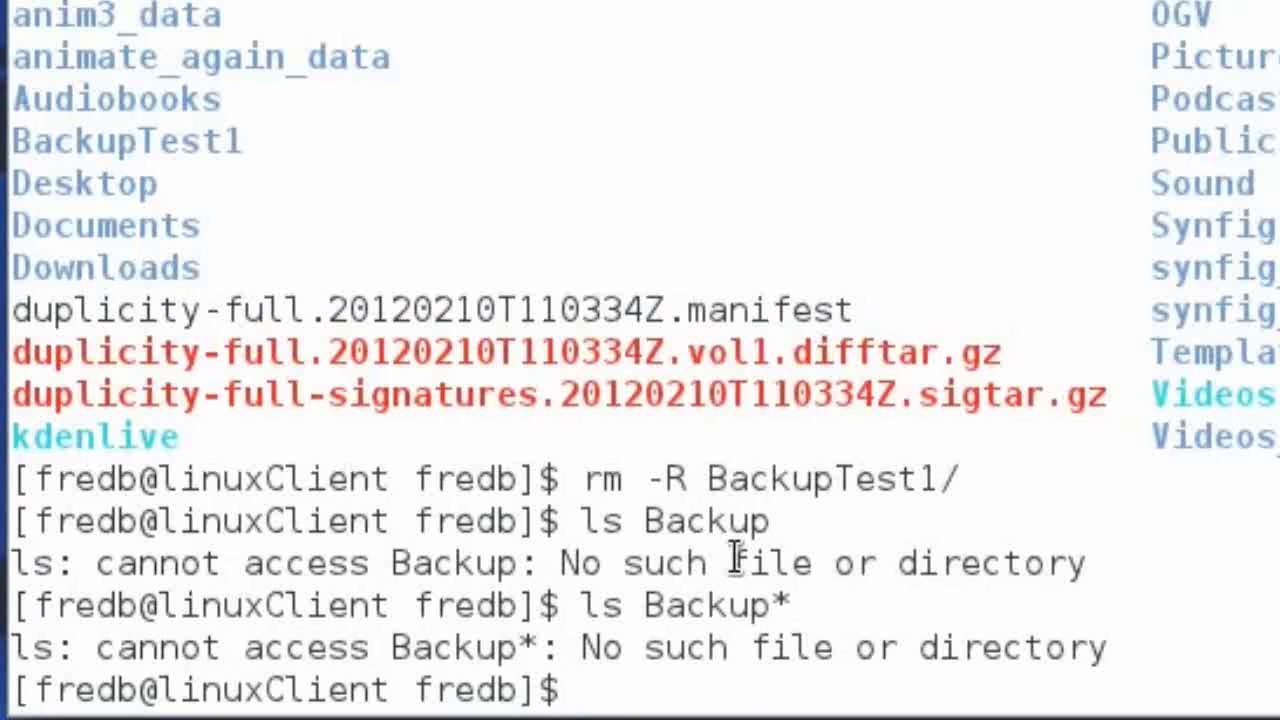
# Check for the restored folder by running ls Backup* and ls, and highlight BackupTest1 in the listing.
pyautogui.press('Up')
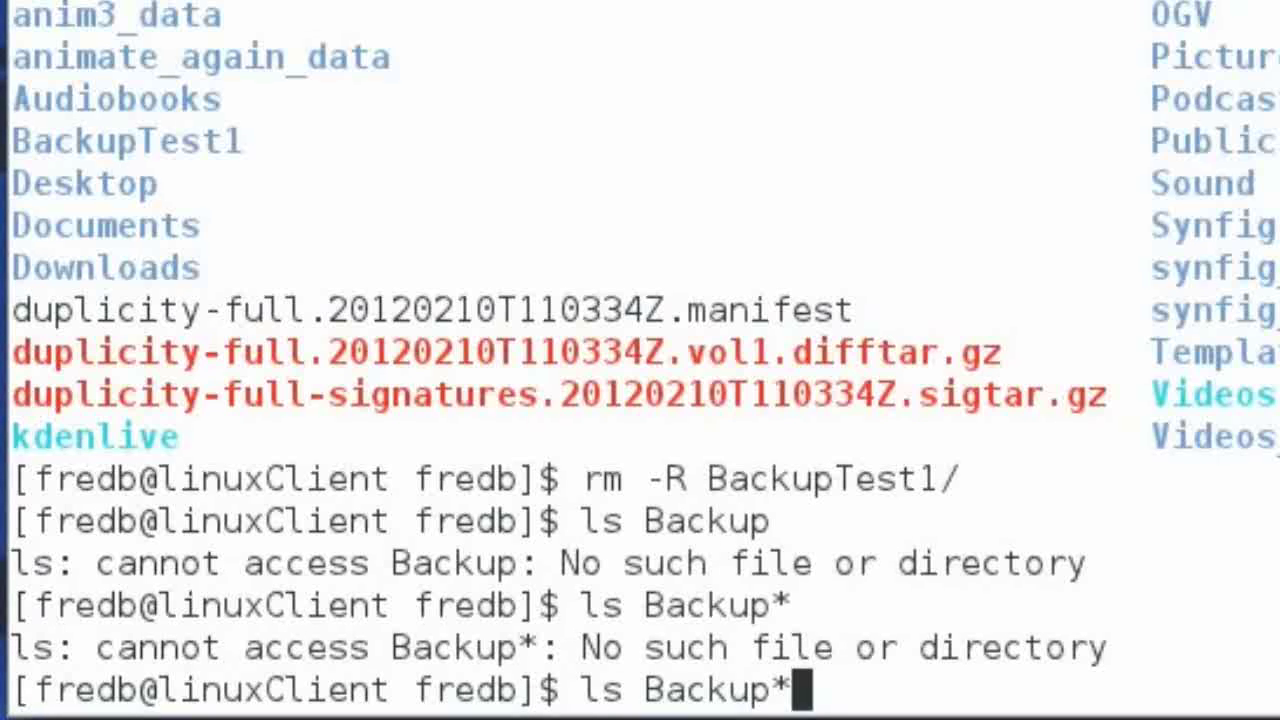
pyautogui.press('Return')
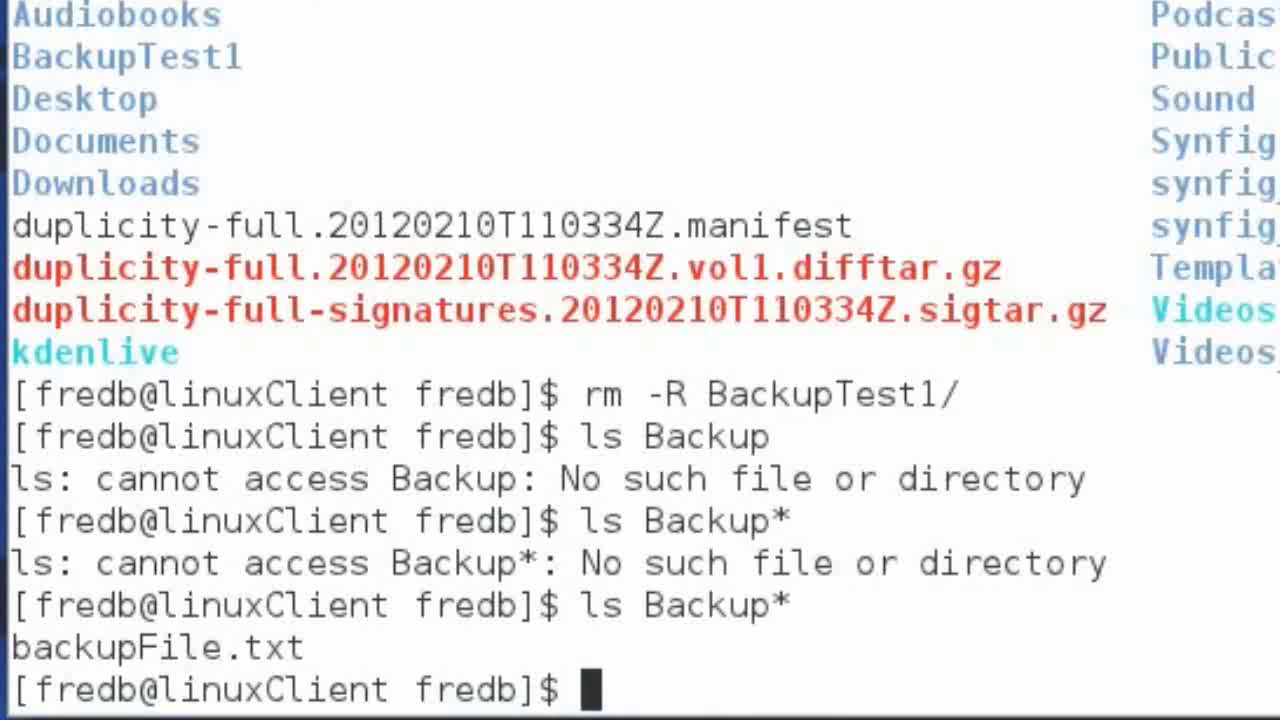
pyautogui.write('ls')
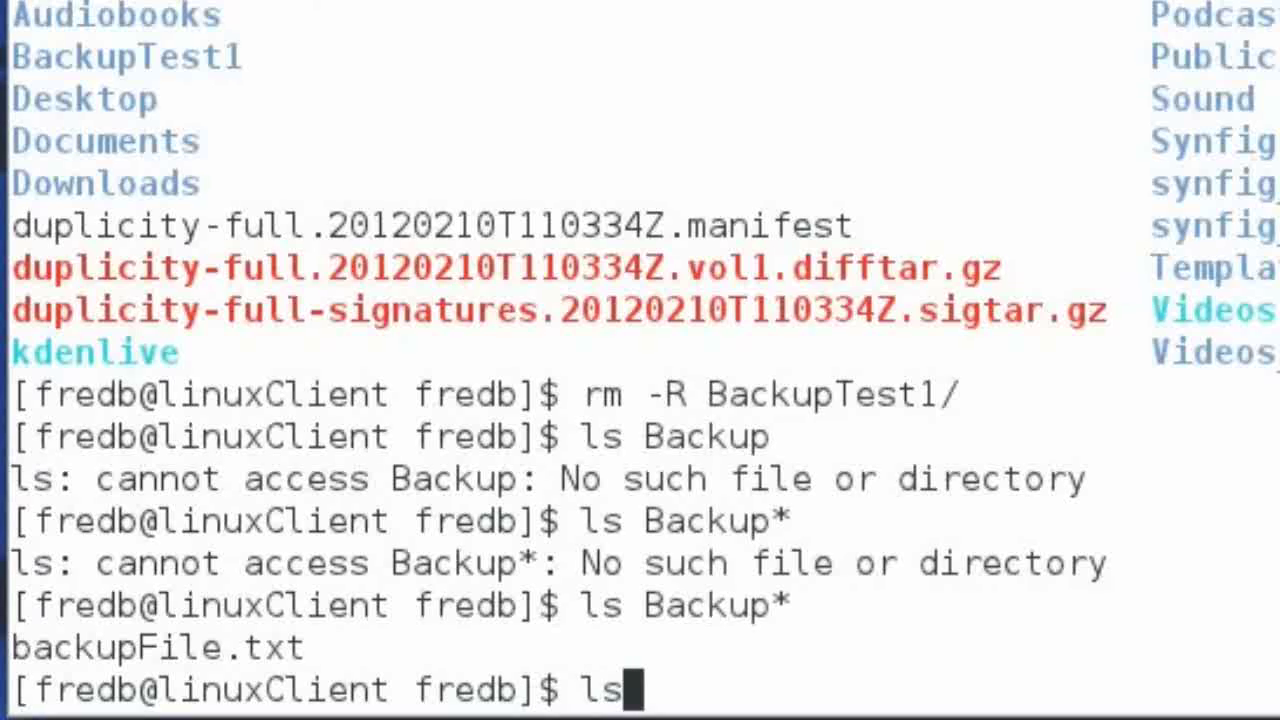
pyautogui.press('Return')
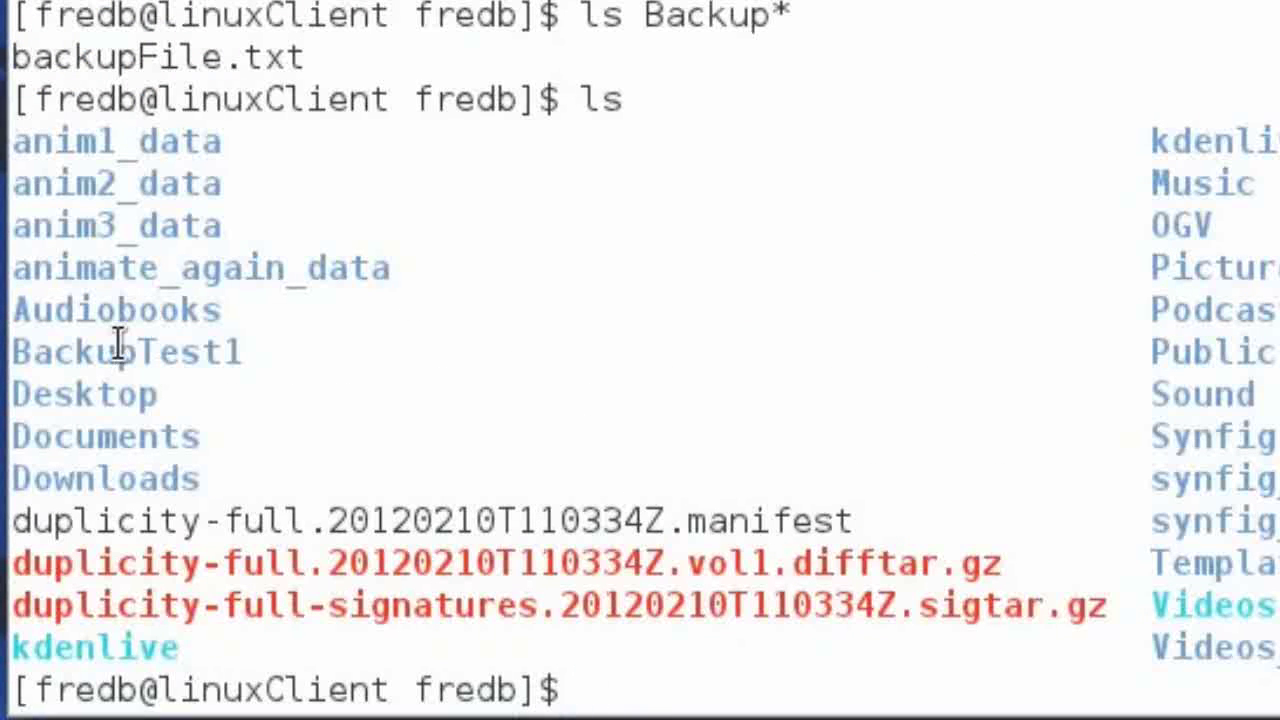
pyautogui.moveTo(14, 352); pyautogui.dragTo(242, 357)
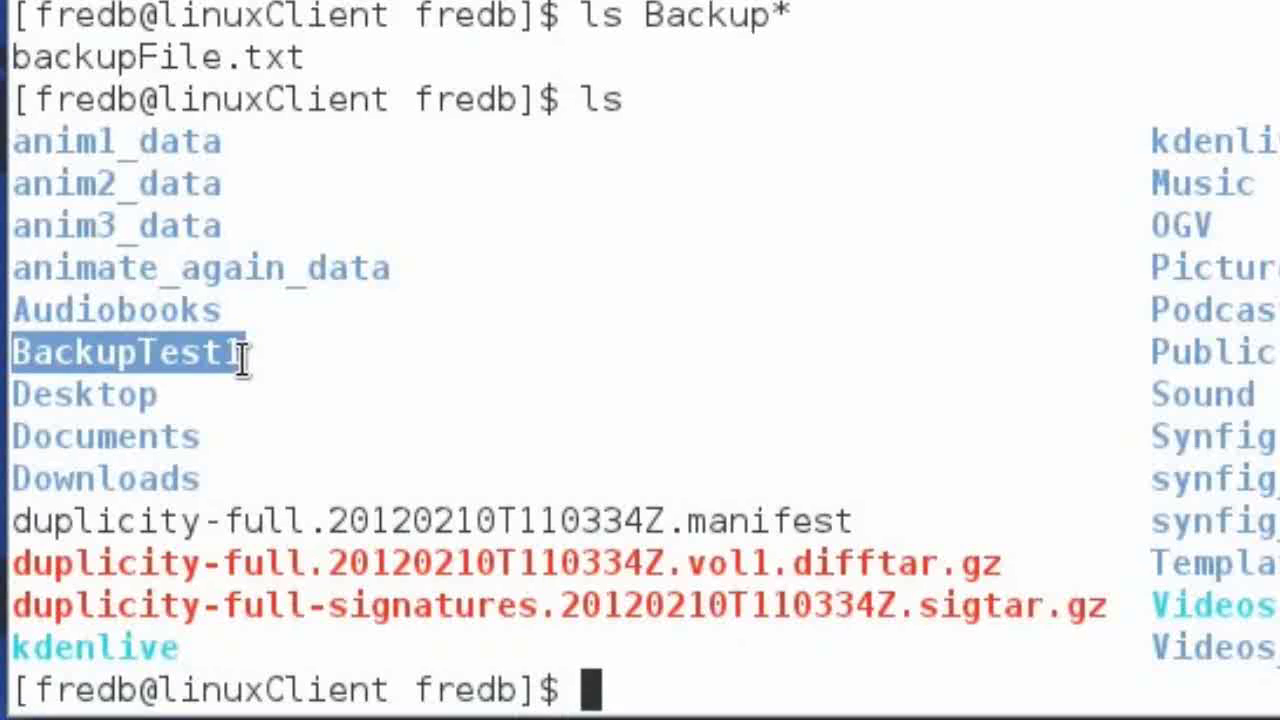
# Display the contents of the restored text file with more BackupTest1/backupFile.txt.
pyautogui.write('more BackupTest1/b')
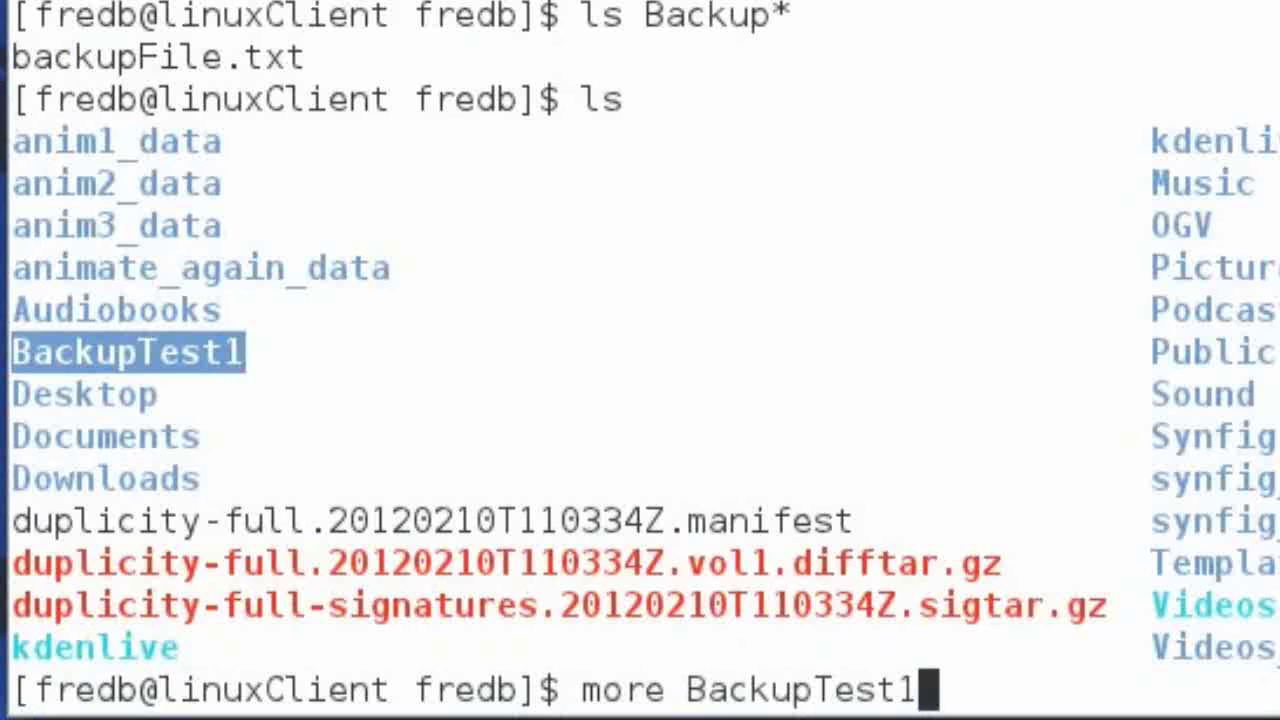
pyautogui.press('Tab')
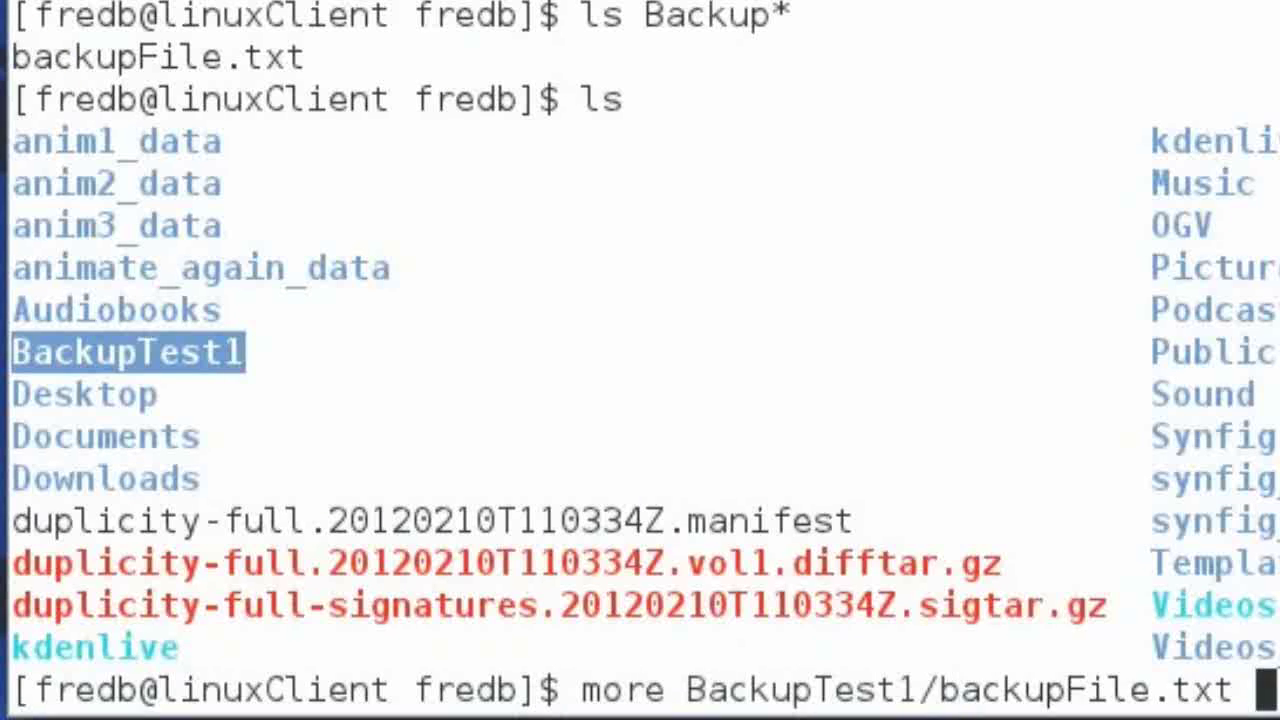
pyautogui.press('Return')
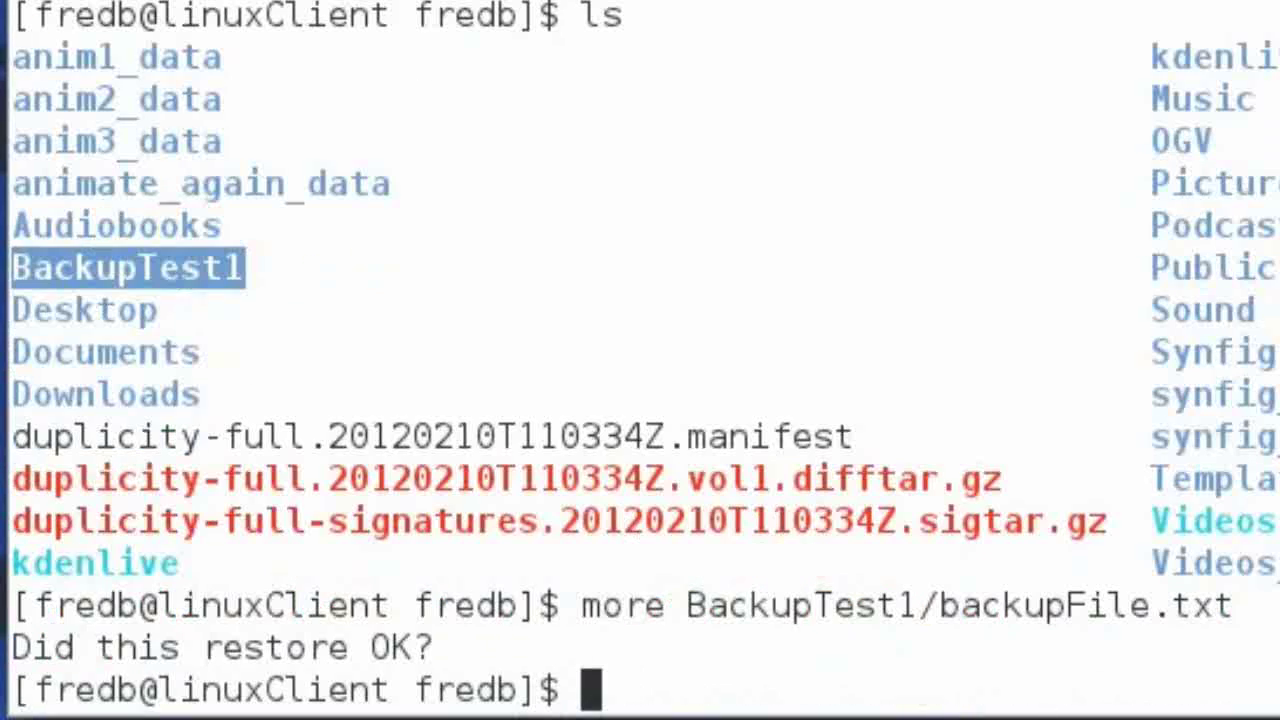